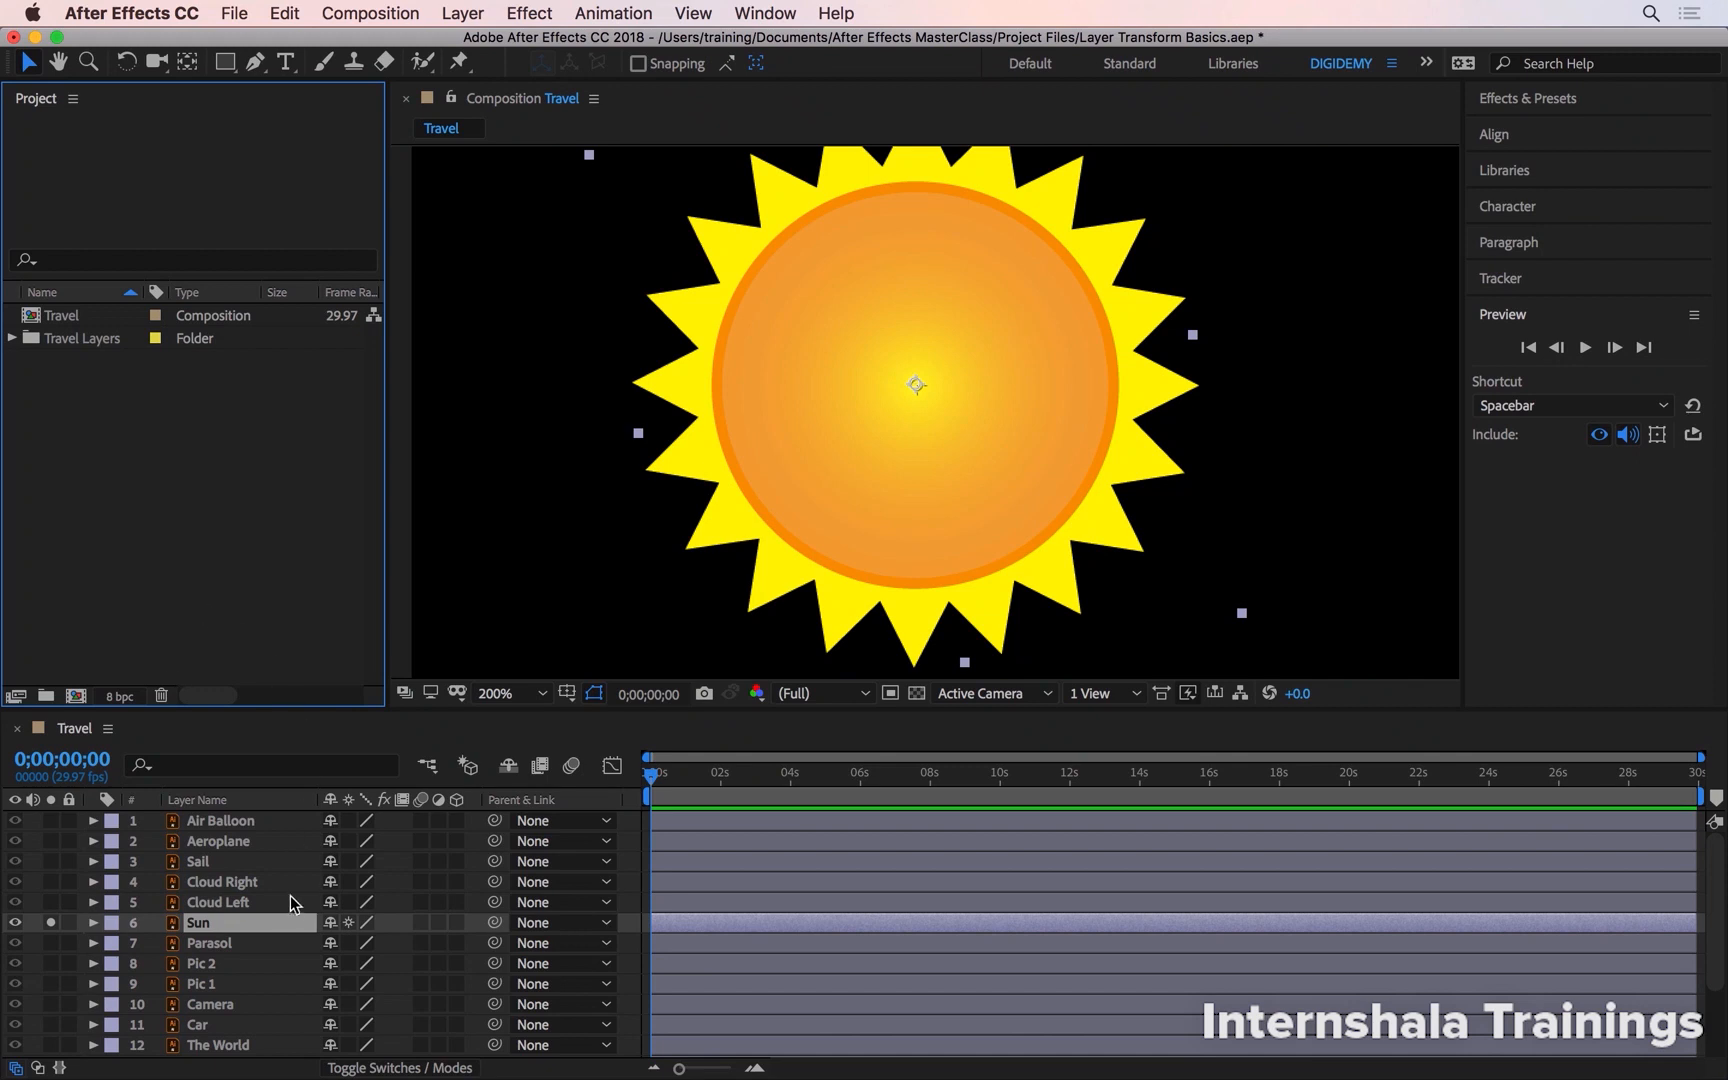
# - Select the Sun layer and reveal its Anchor Point property
pyautogui.click(244, 919)
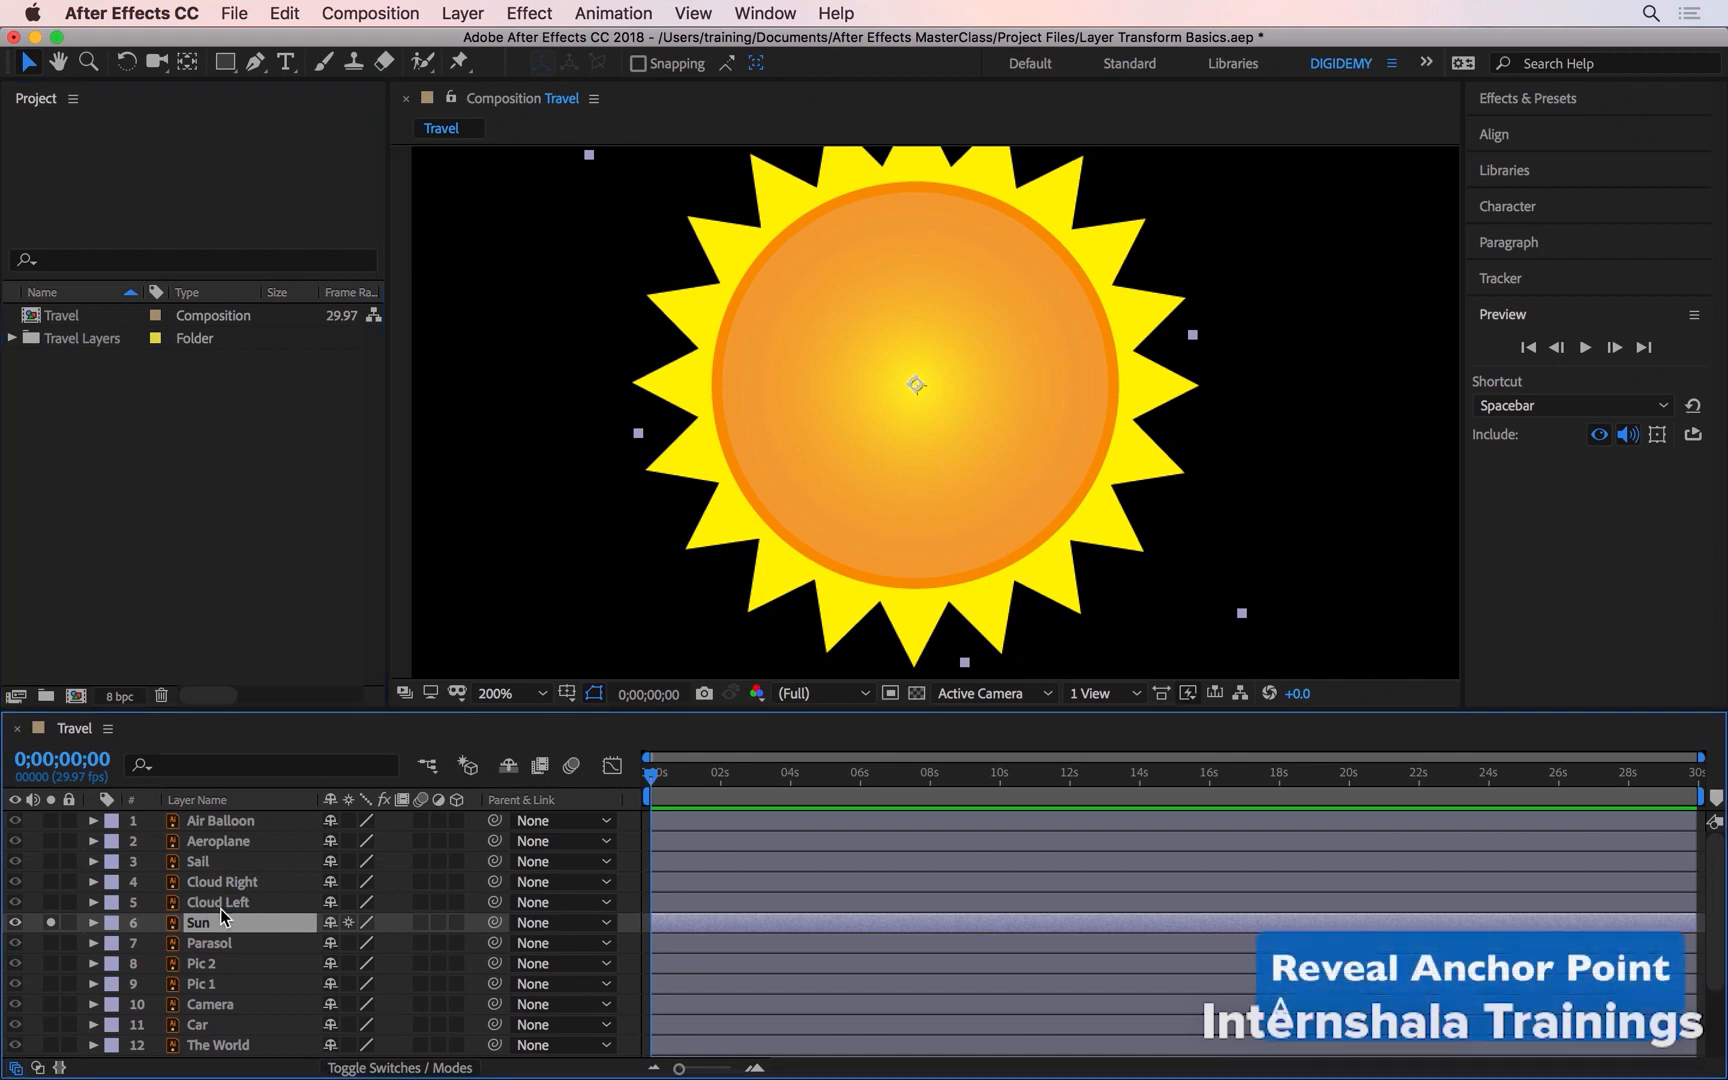
pyautogui.press('a')
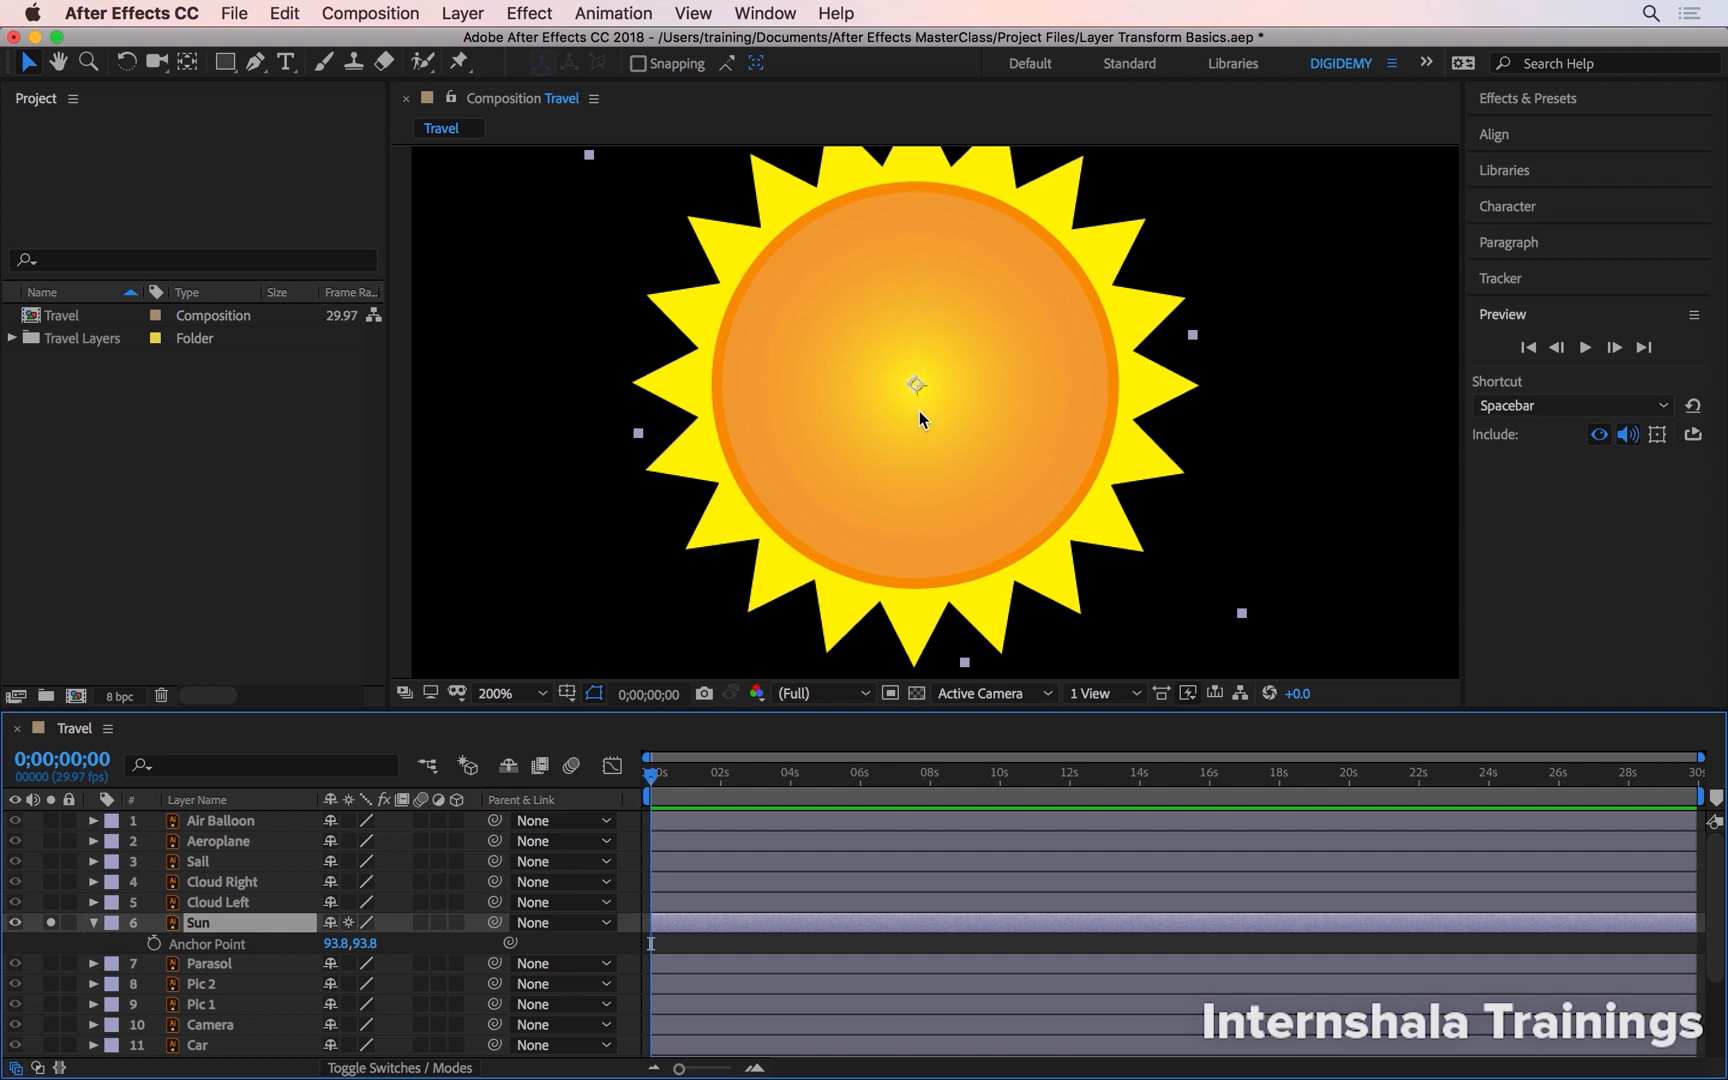
pyautogui.scroll(-1, 912, 390)
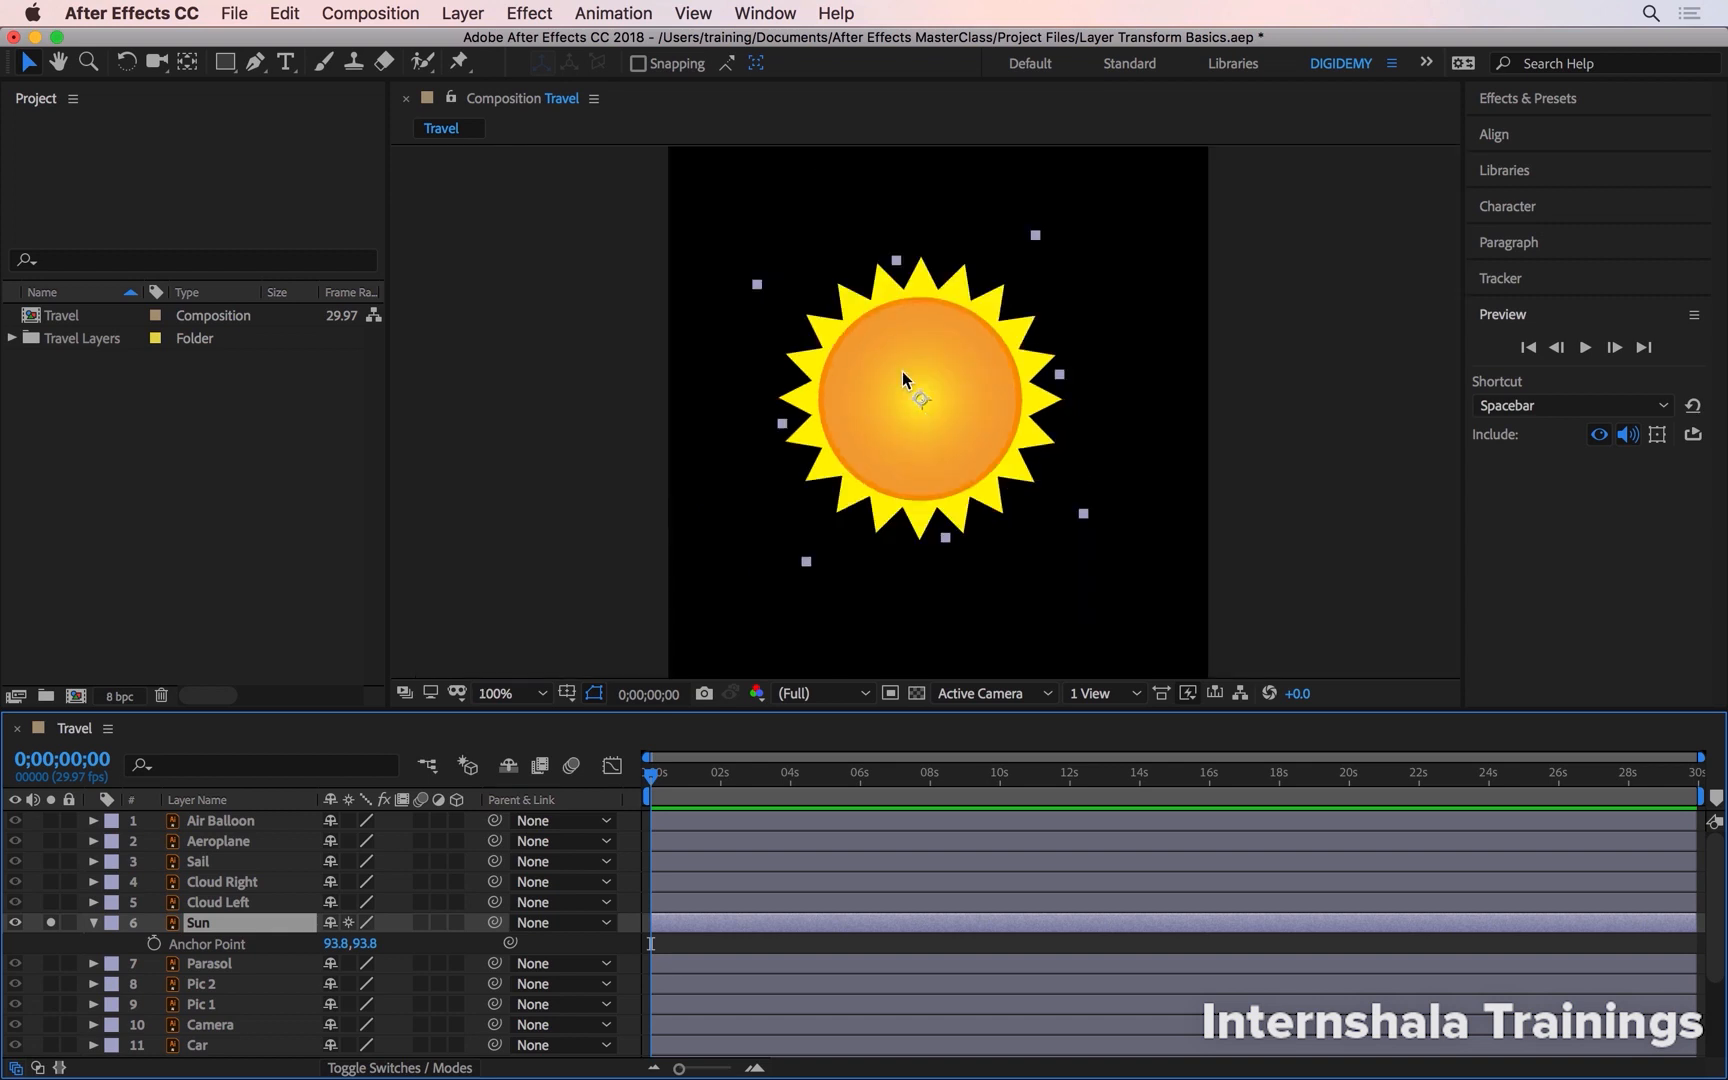
# - Show the Sun's Rotation property, reset it to its default, and hide it again
pyautogui.hotkey('shift', 'r')
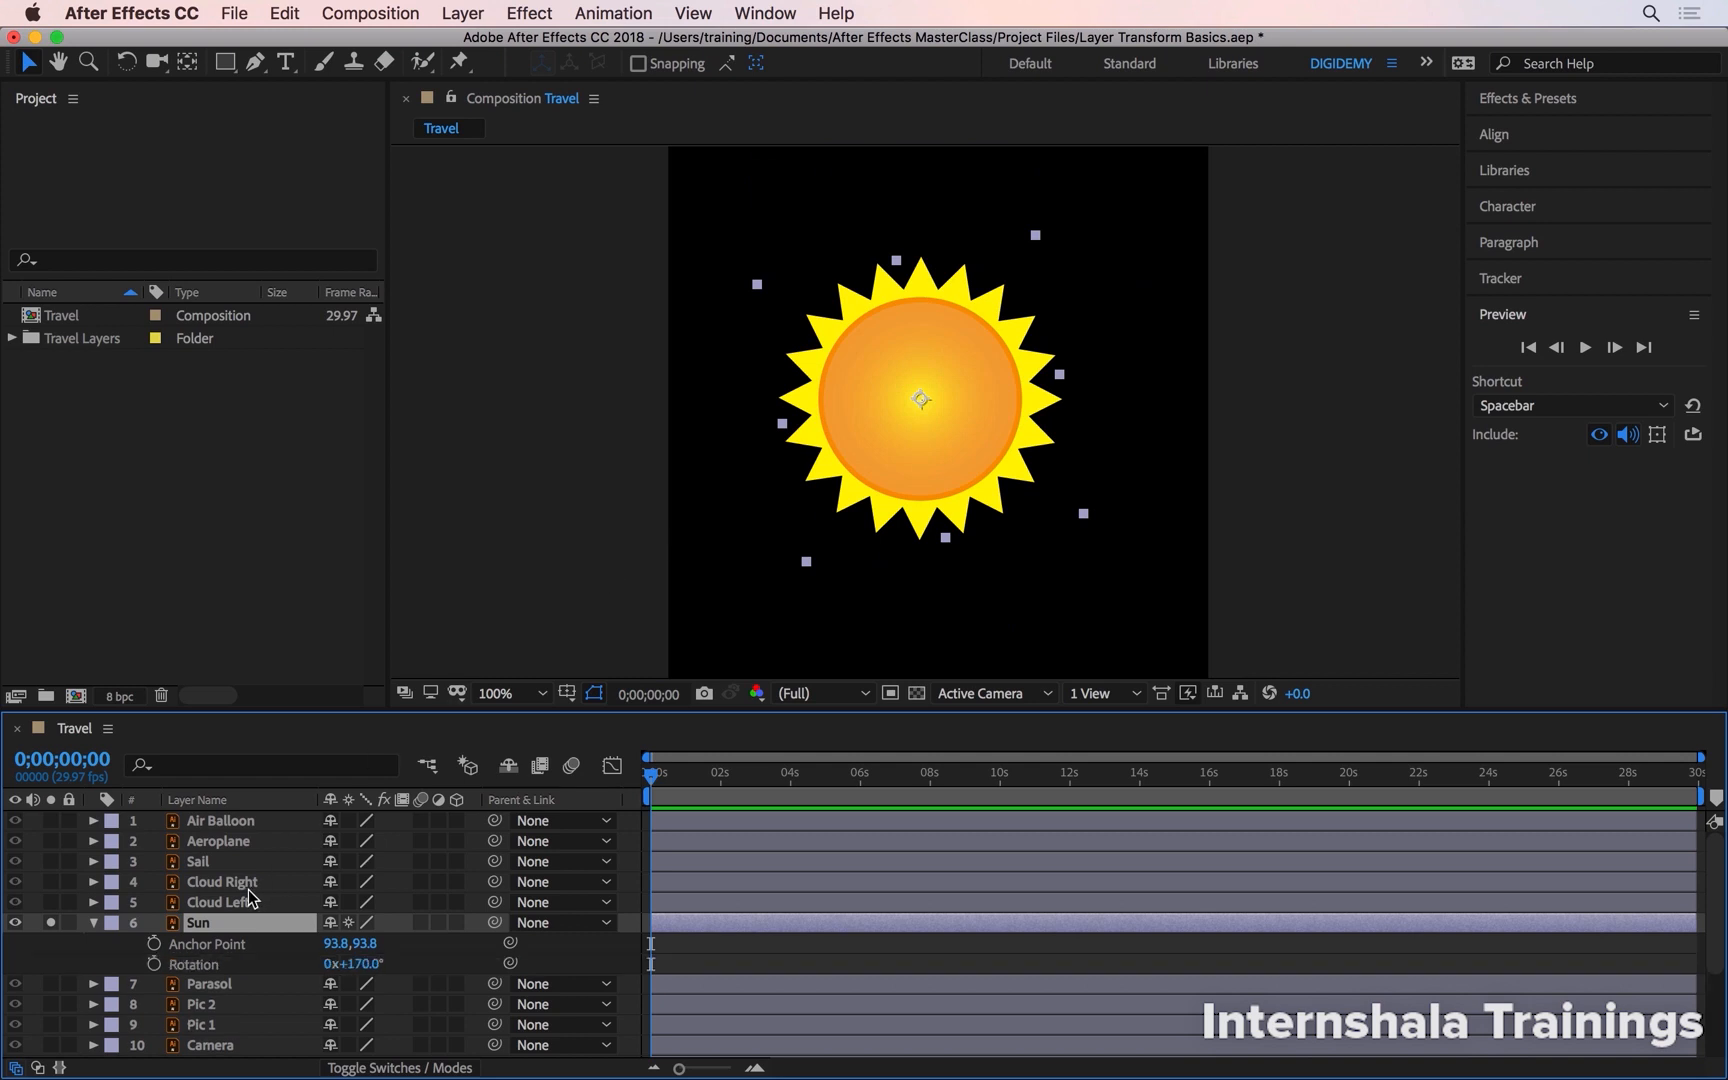
pyautogui.rightClick(217, 971)
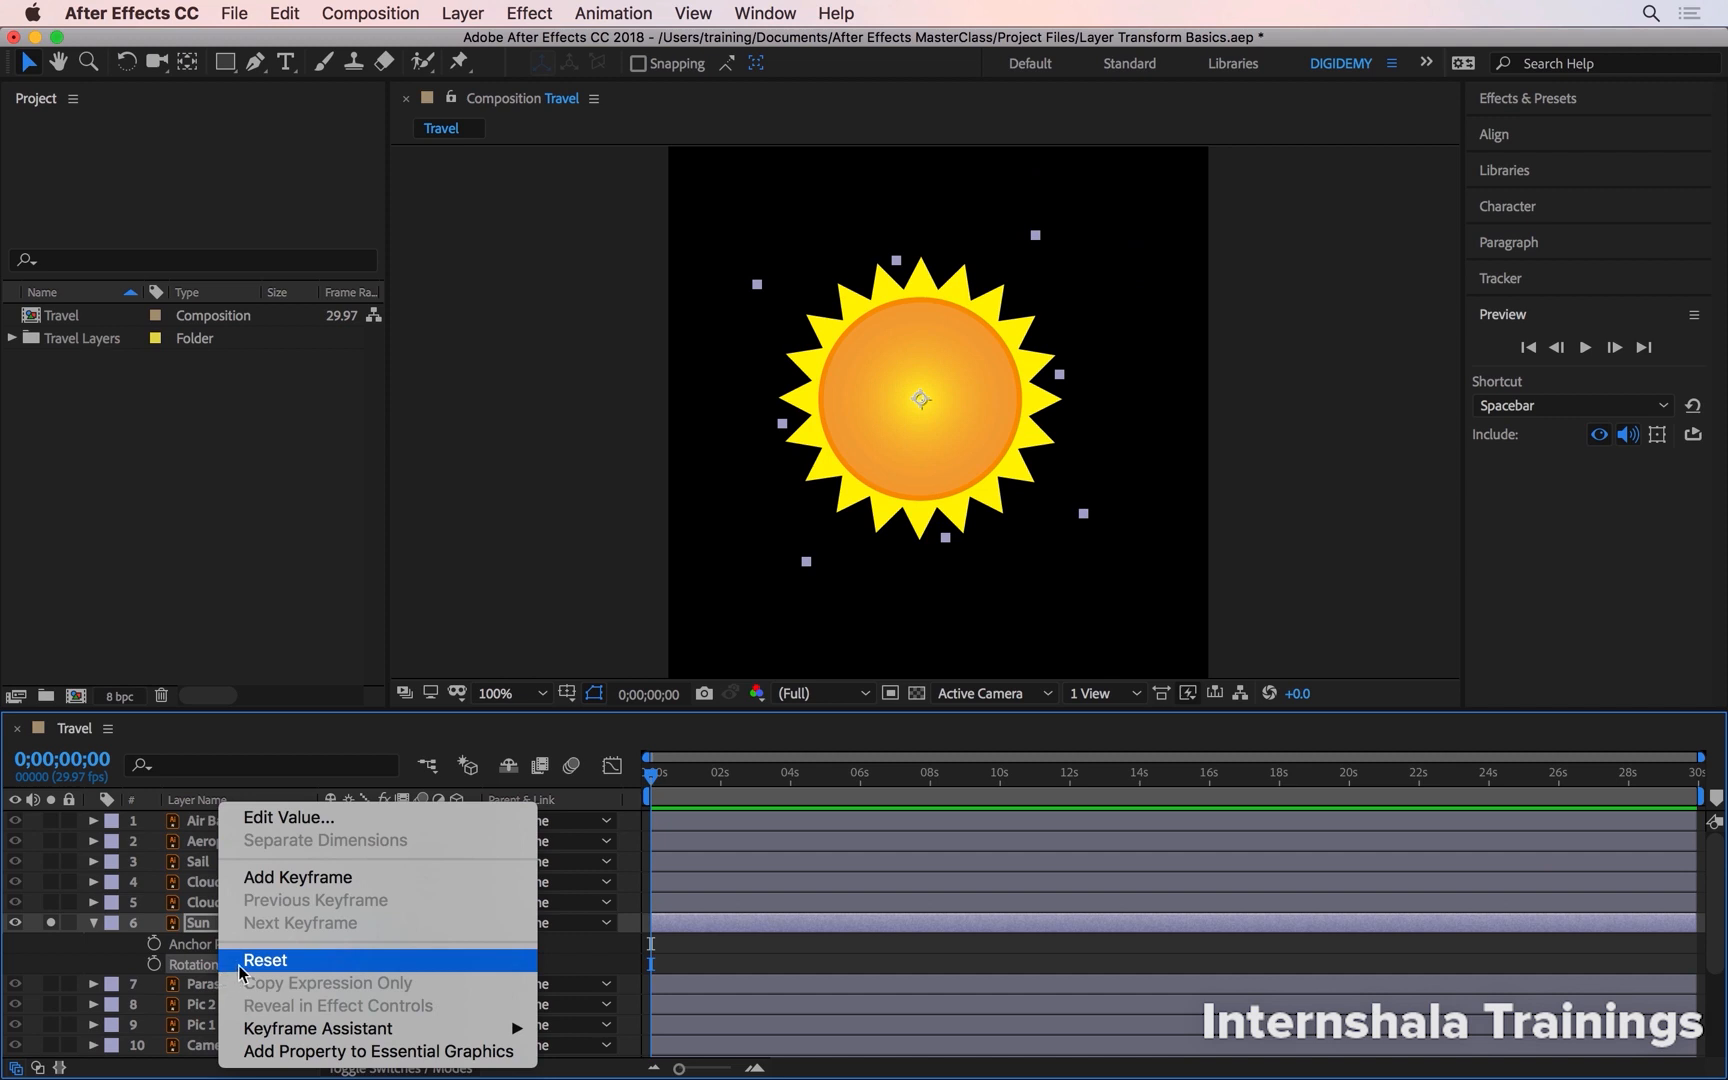
pyautogui.click(250, 962)
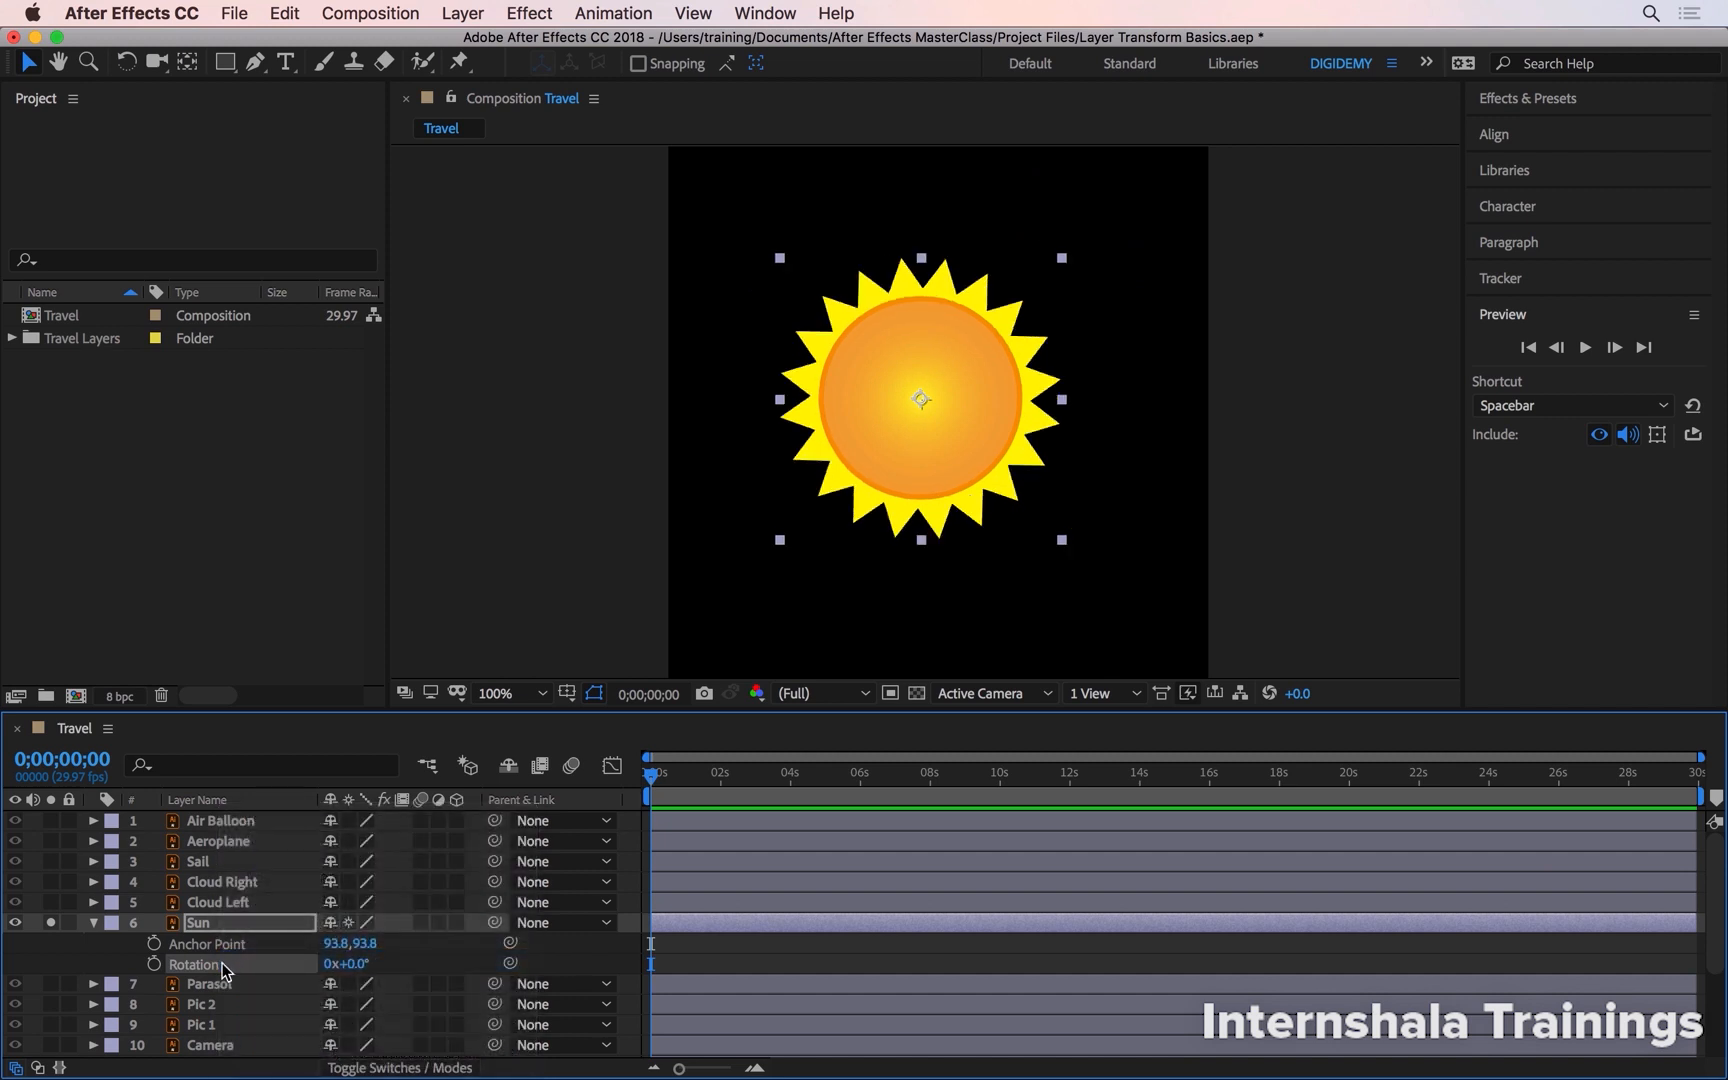
pyautogui.hotkey('shift', 'r')
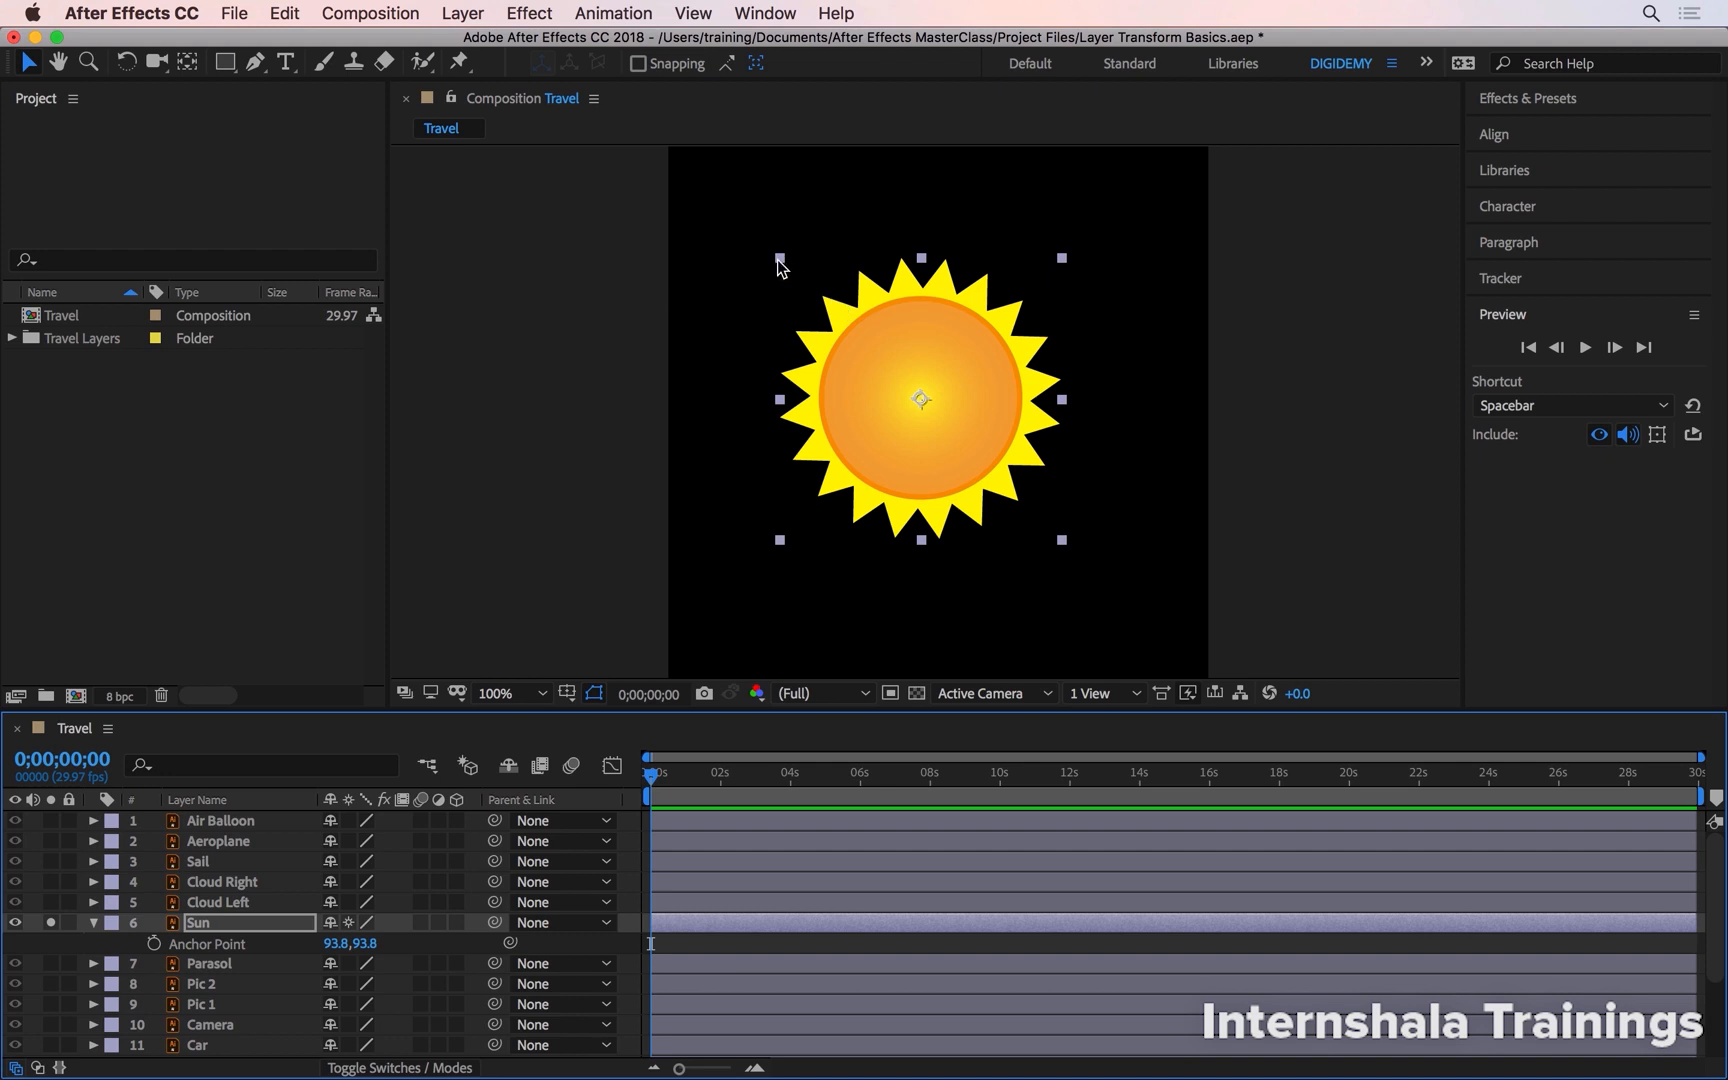
# - Scrub the Sun's anchor point X value to shift the sun within its layer
pyautogui.click(337, 943)
pyautogui.click(409, 940)
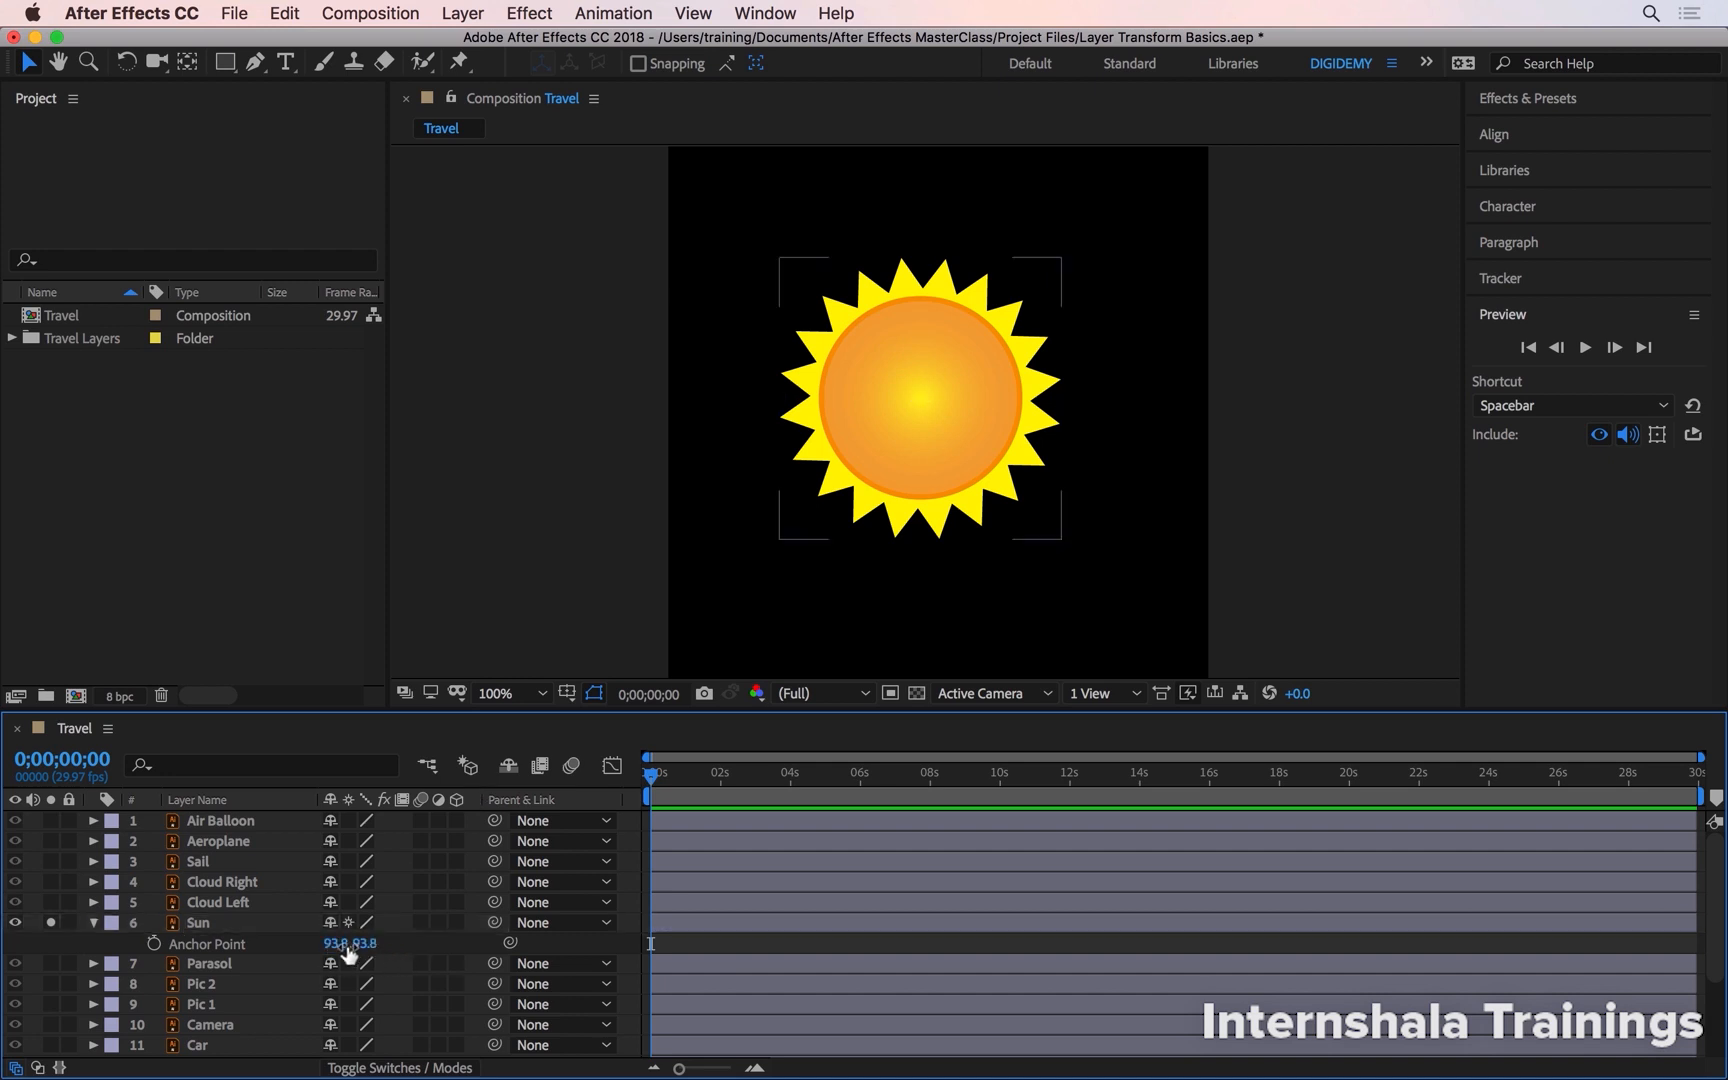
pyautogui.moveTo(333, 943); pyautogui.dragTo(300, 973)
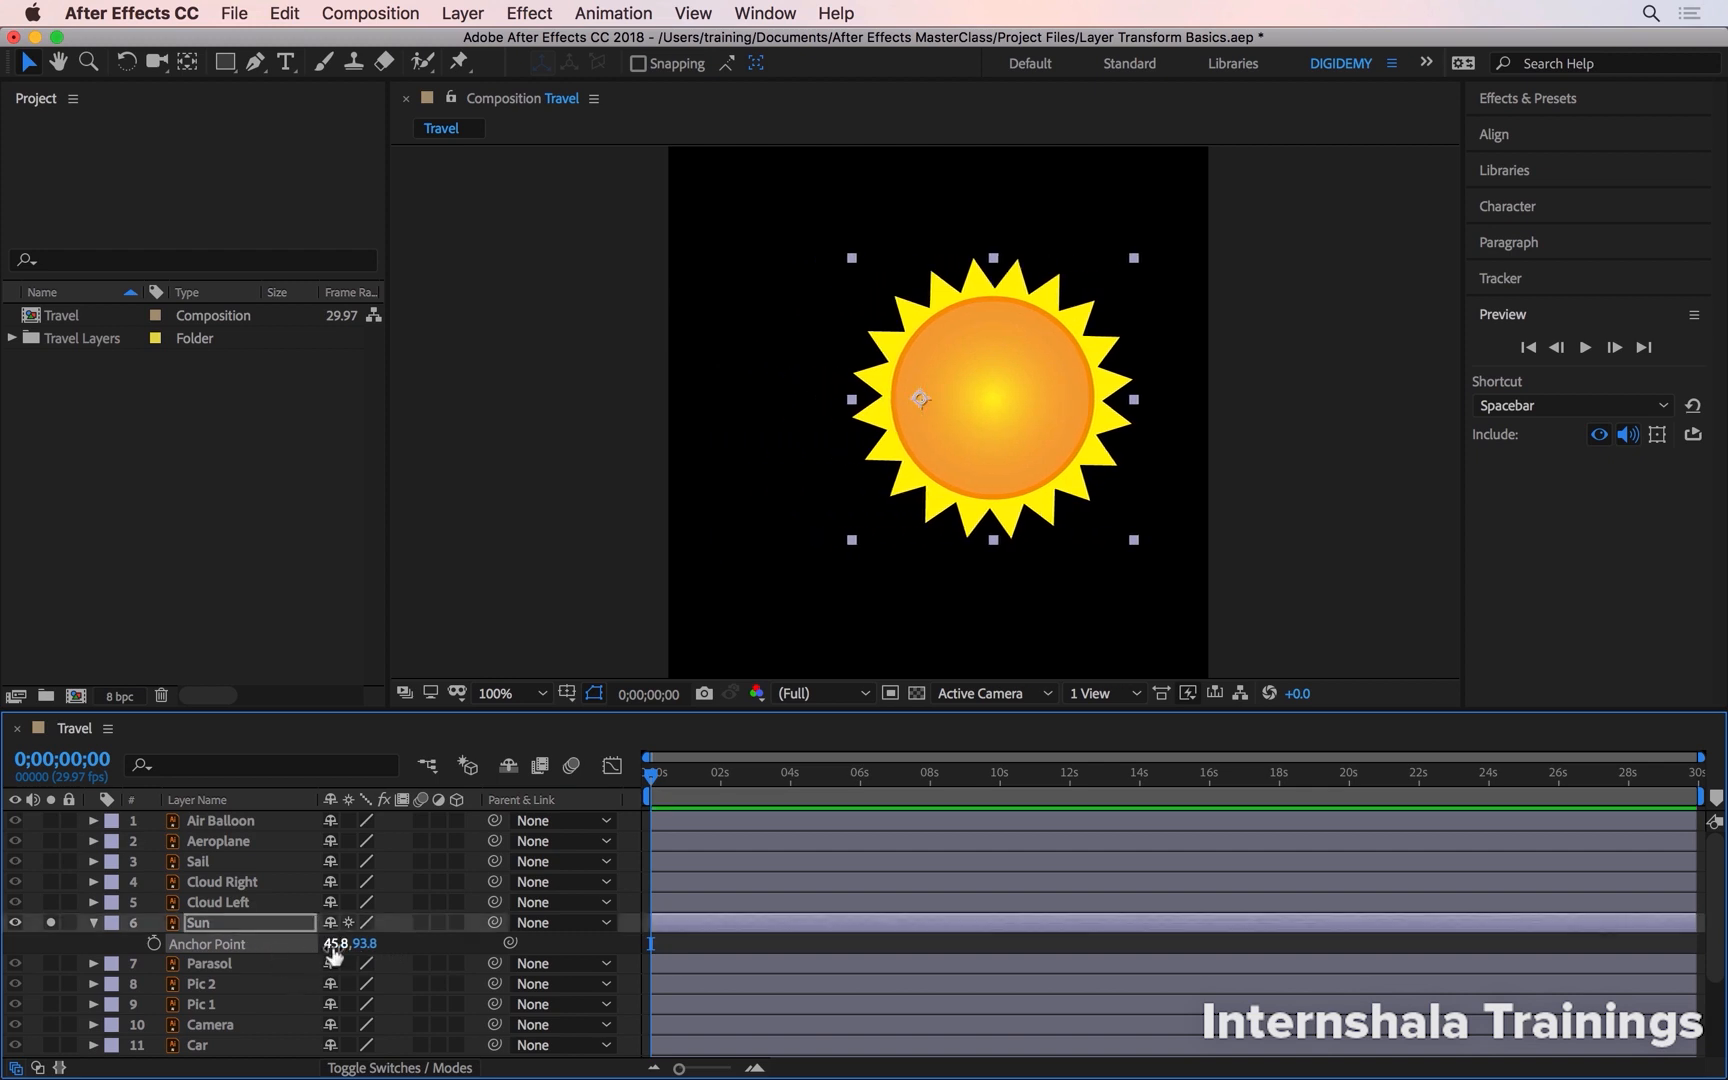
# - Set the Sun's anchor point to 0,0
pyautogui.click(338, 944)
pyautogui.write('0')
pyautogui.press('Tab')
pyautogui.write('0')
pyautogui.press('Return')
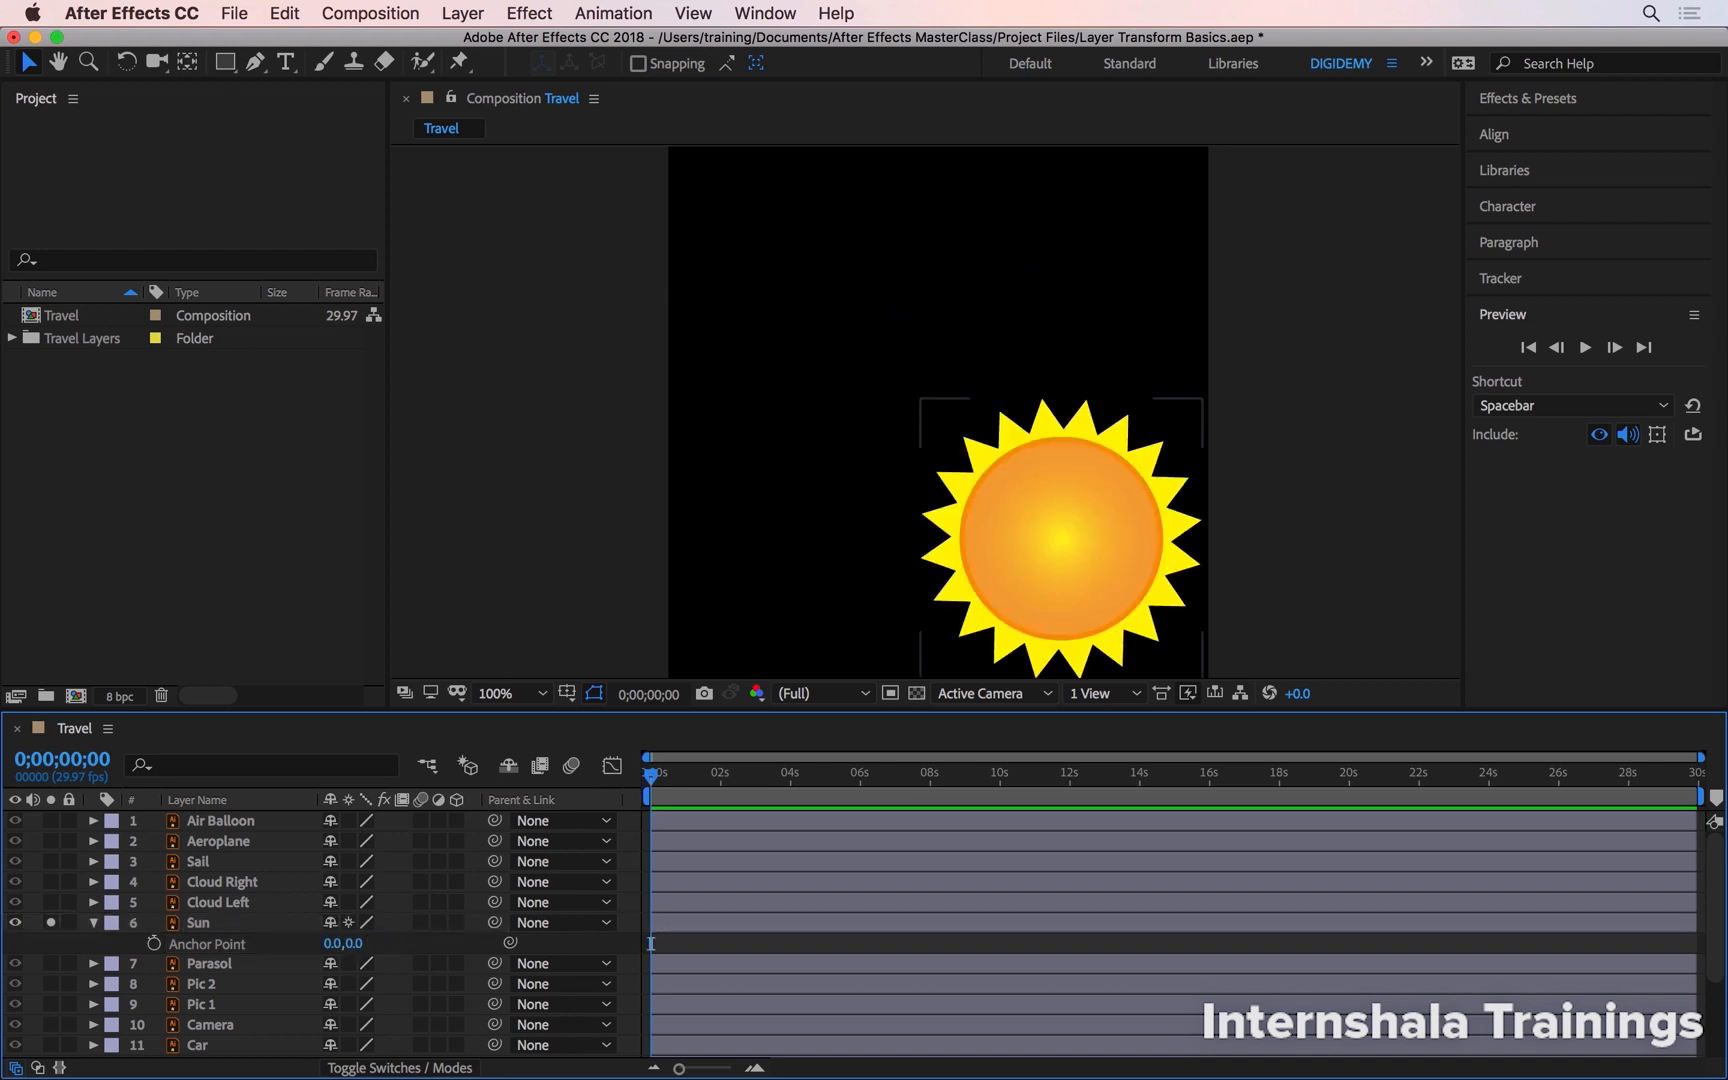
# - Show the Sun's Position property, scrub the anchor point X value, and set it back to 0
pyautogui.click(198, 923)
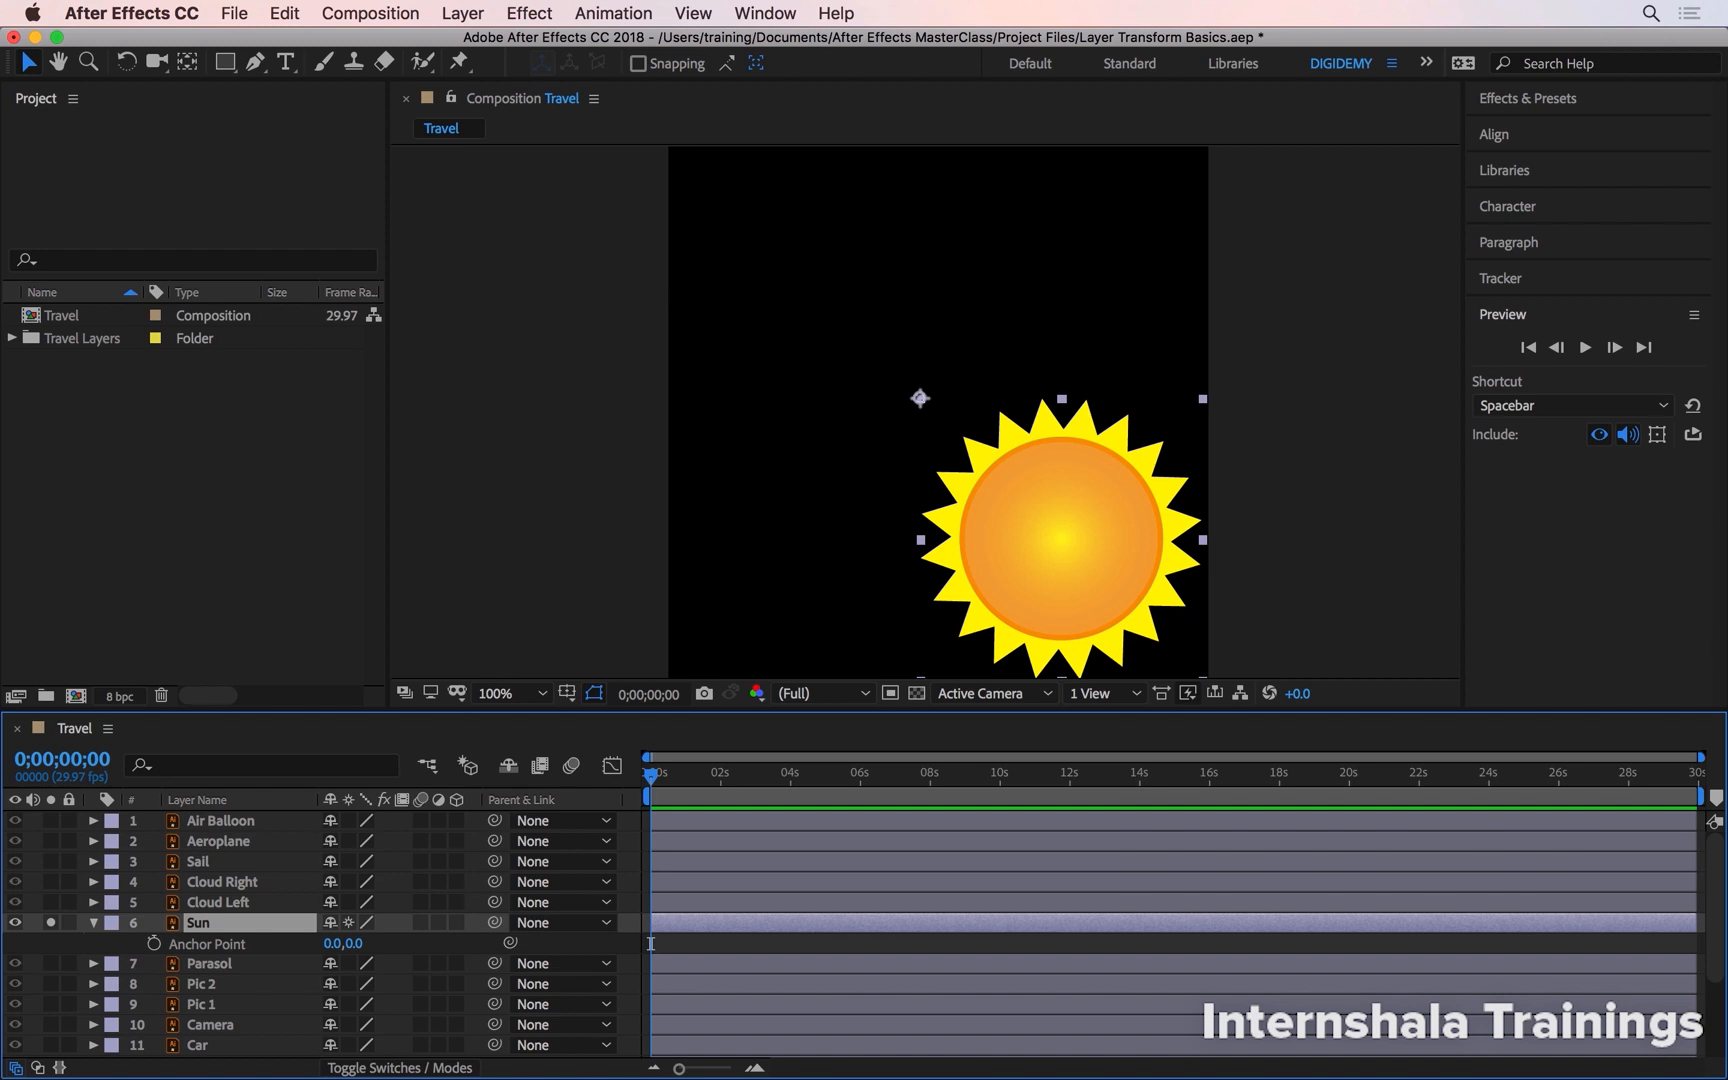
pyautogui.hotkey('shift', 'p')
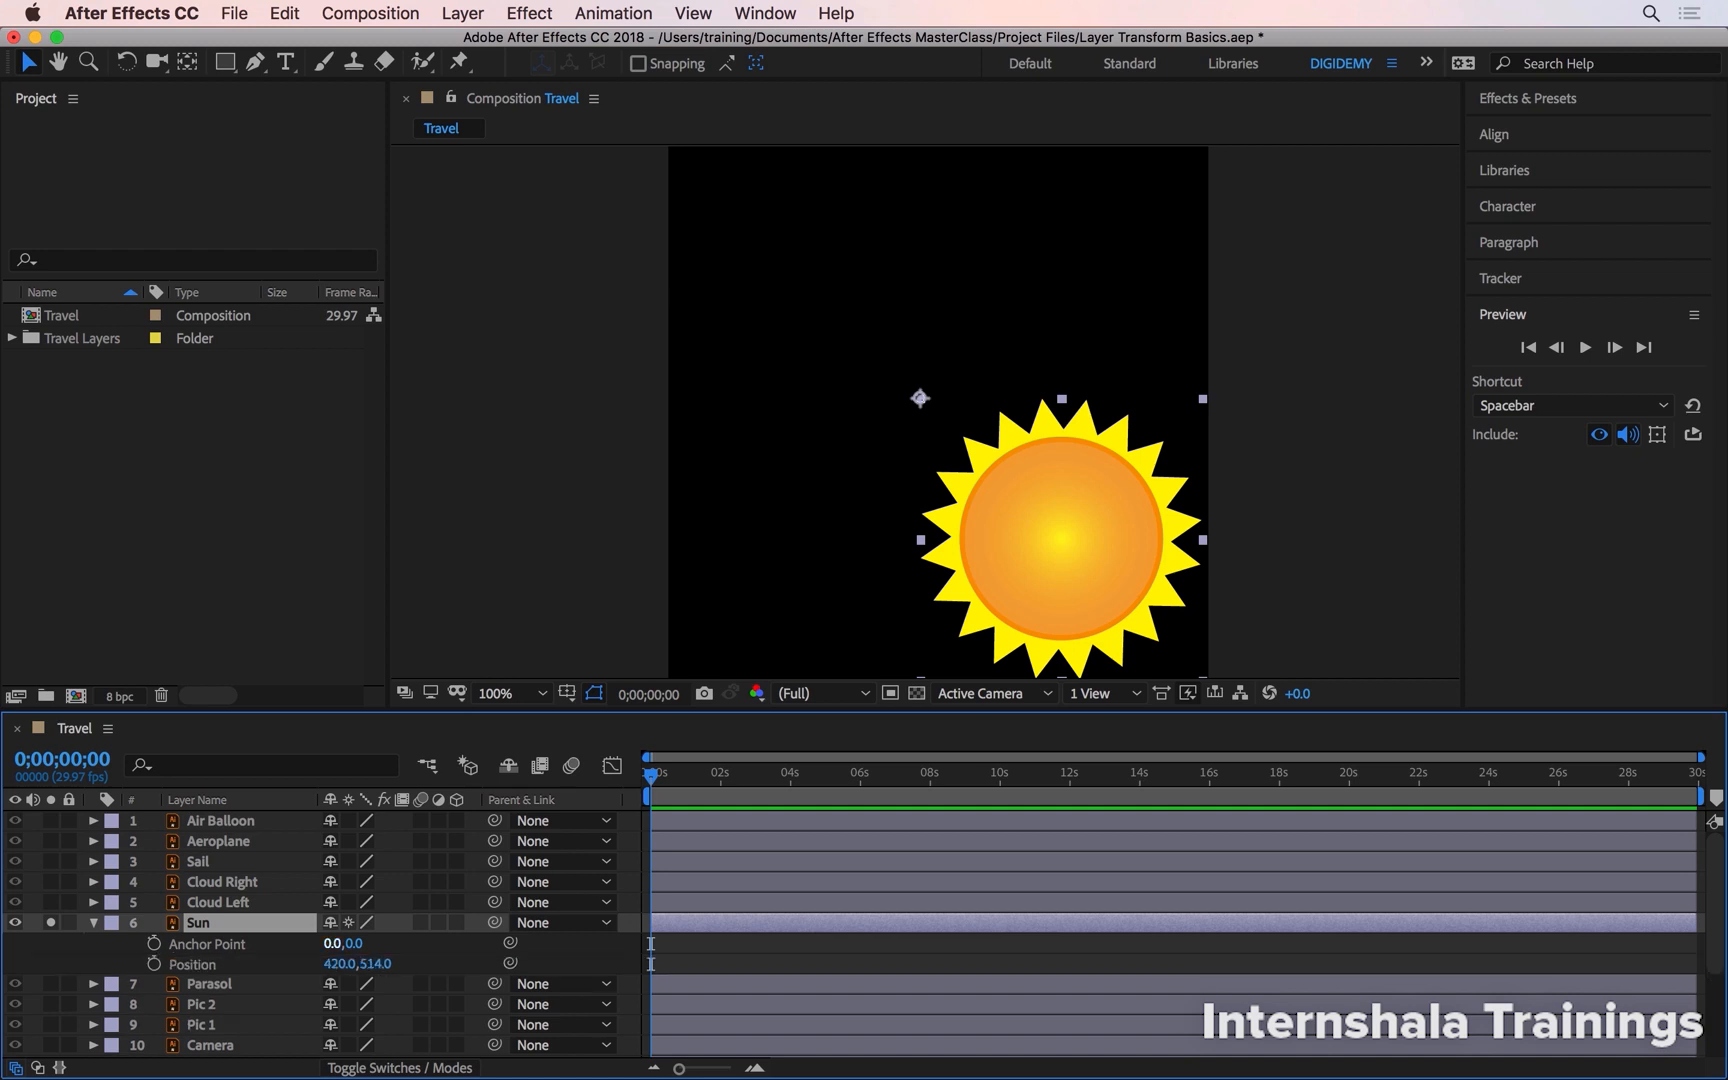
pyautogui.moveTo(333, 943); pyautogui.dragTo(580, 943)
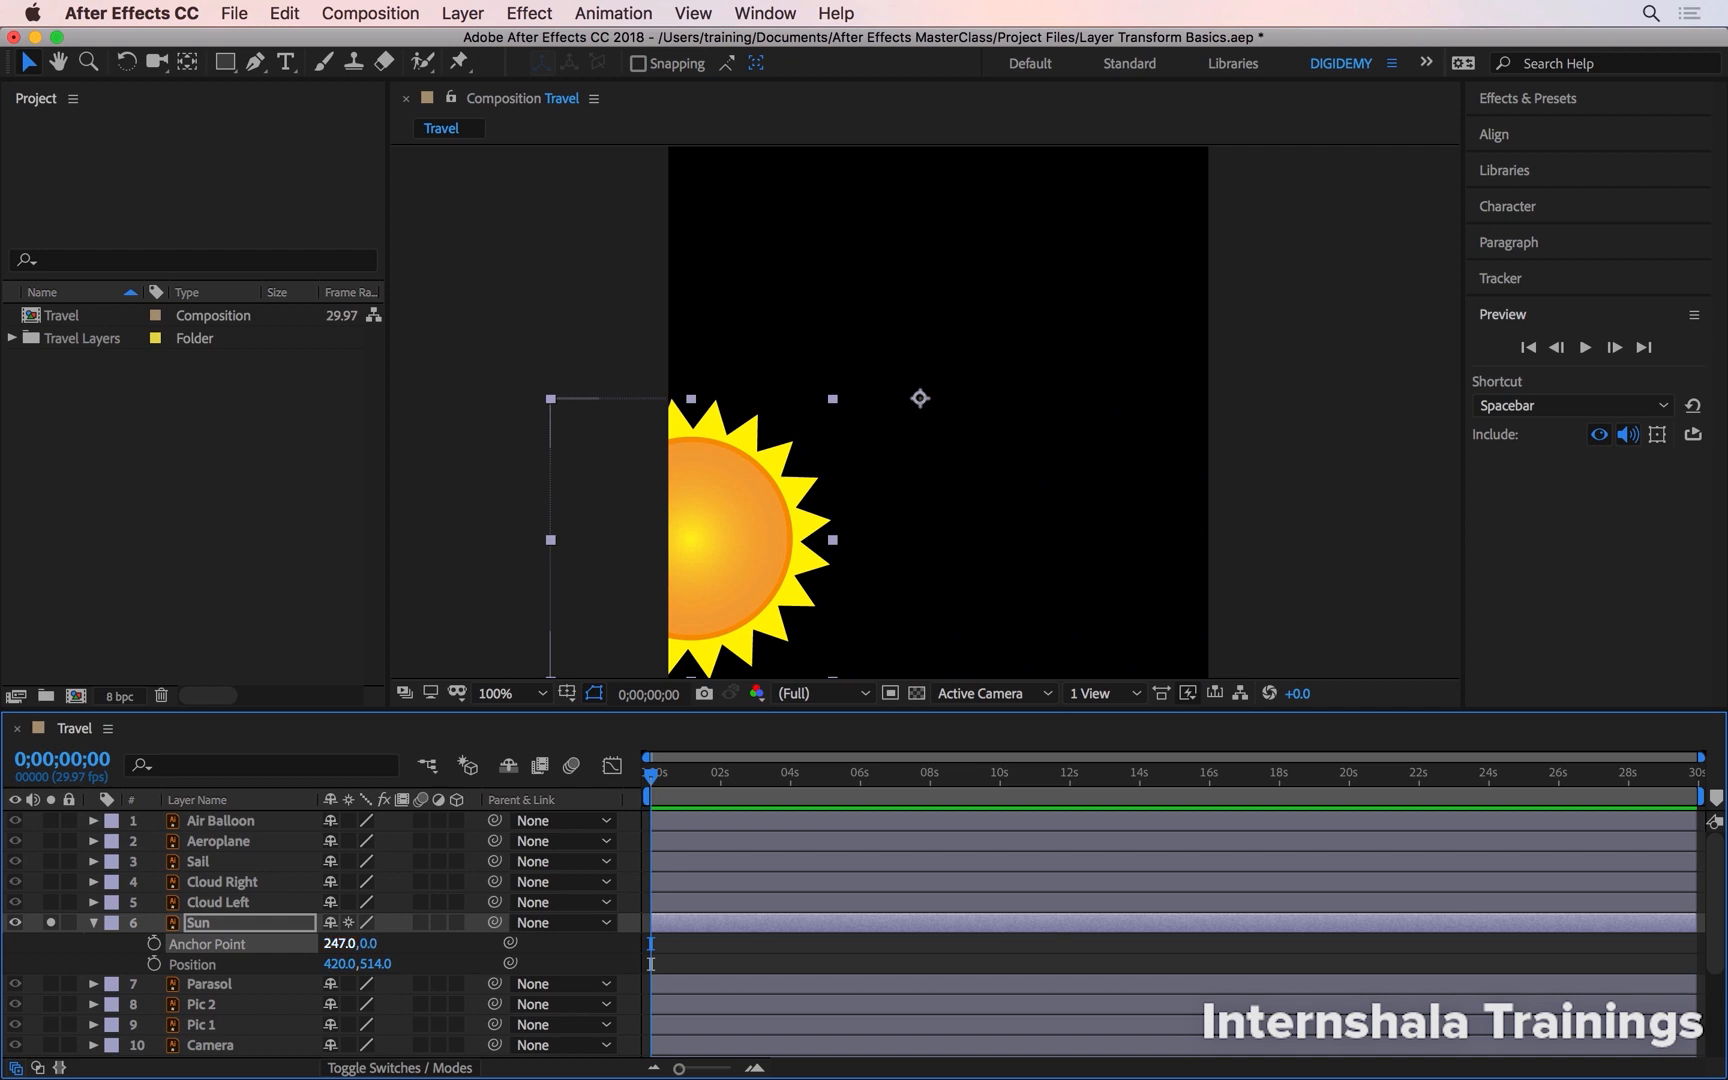
pyautogui.click(339, 943)
pyautogui.write('0')
pyautogui.press('Tab')
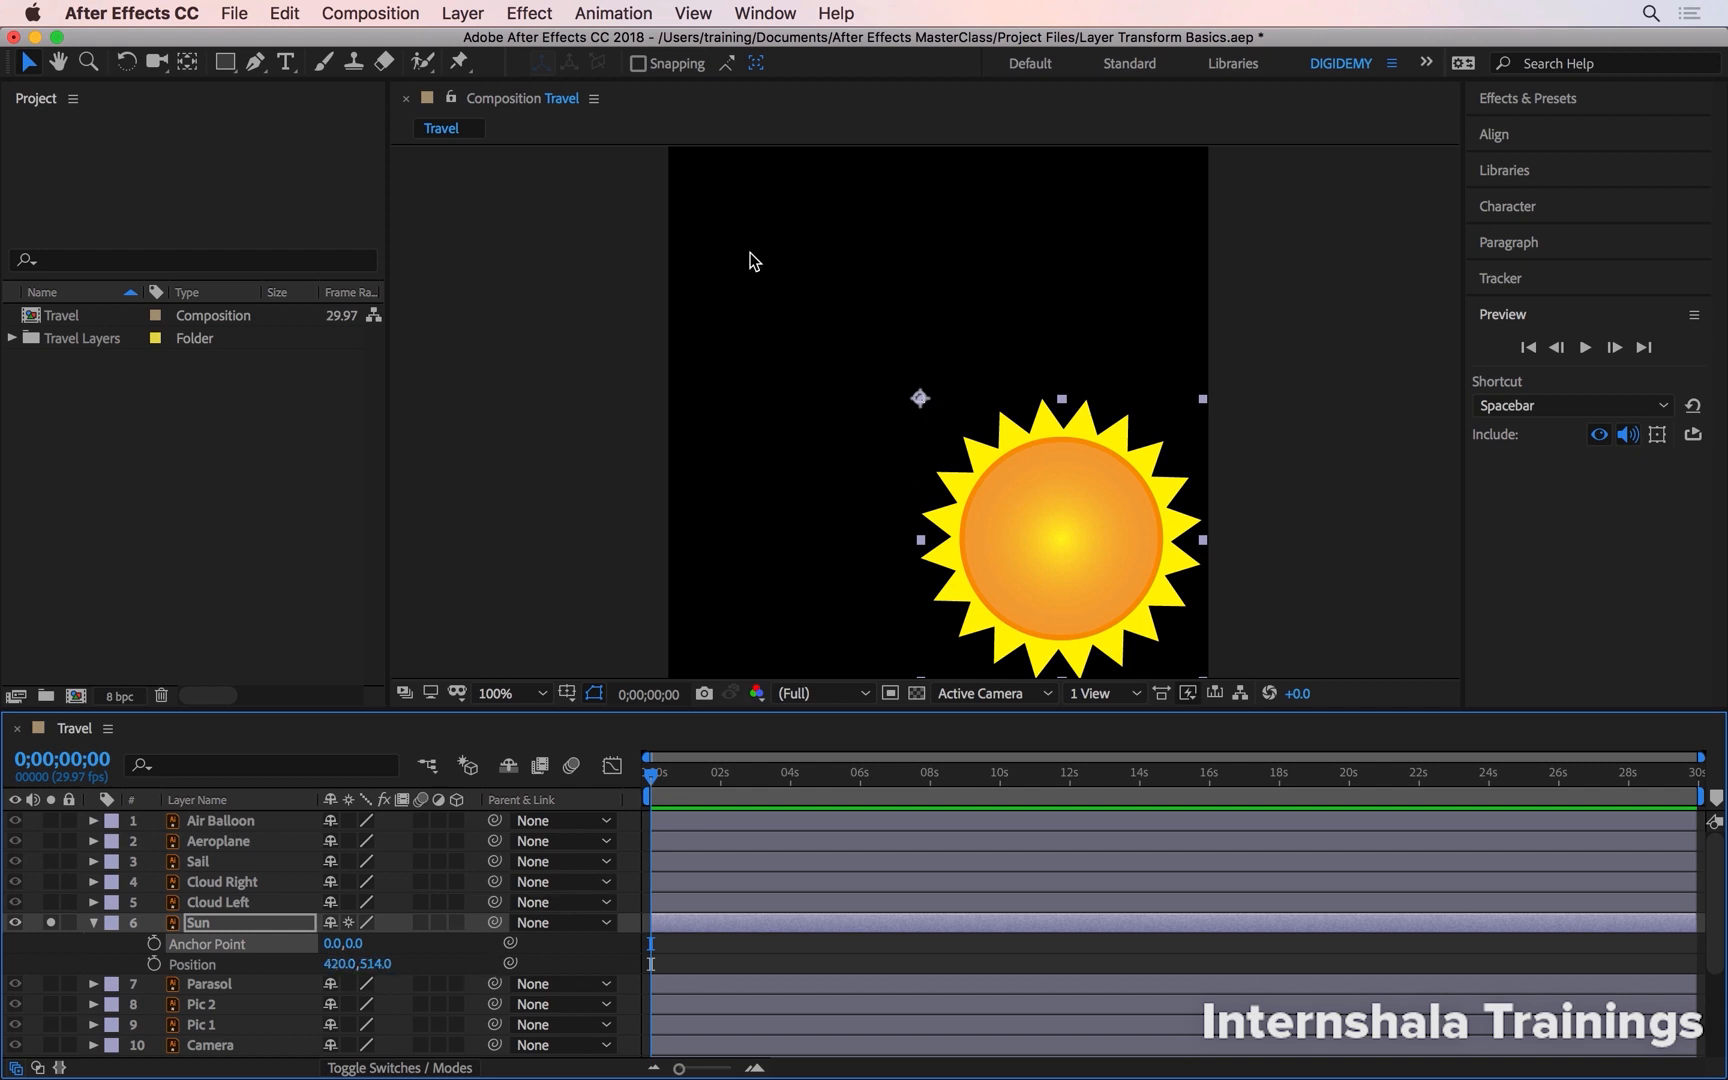
# - Set the Sun's position to 0,0
pyautogui.hotkey('shift', '/')
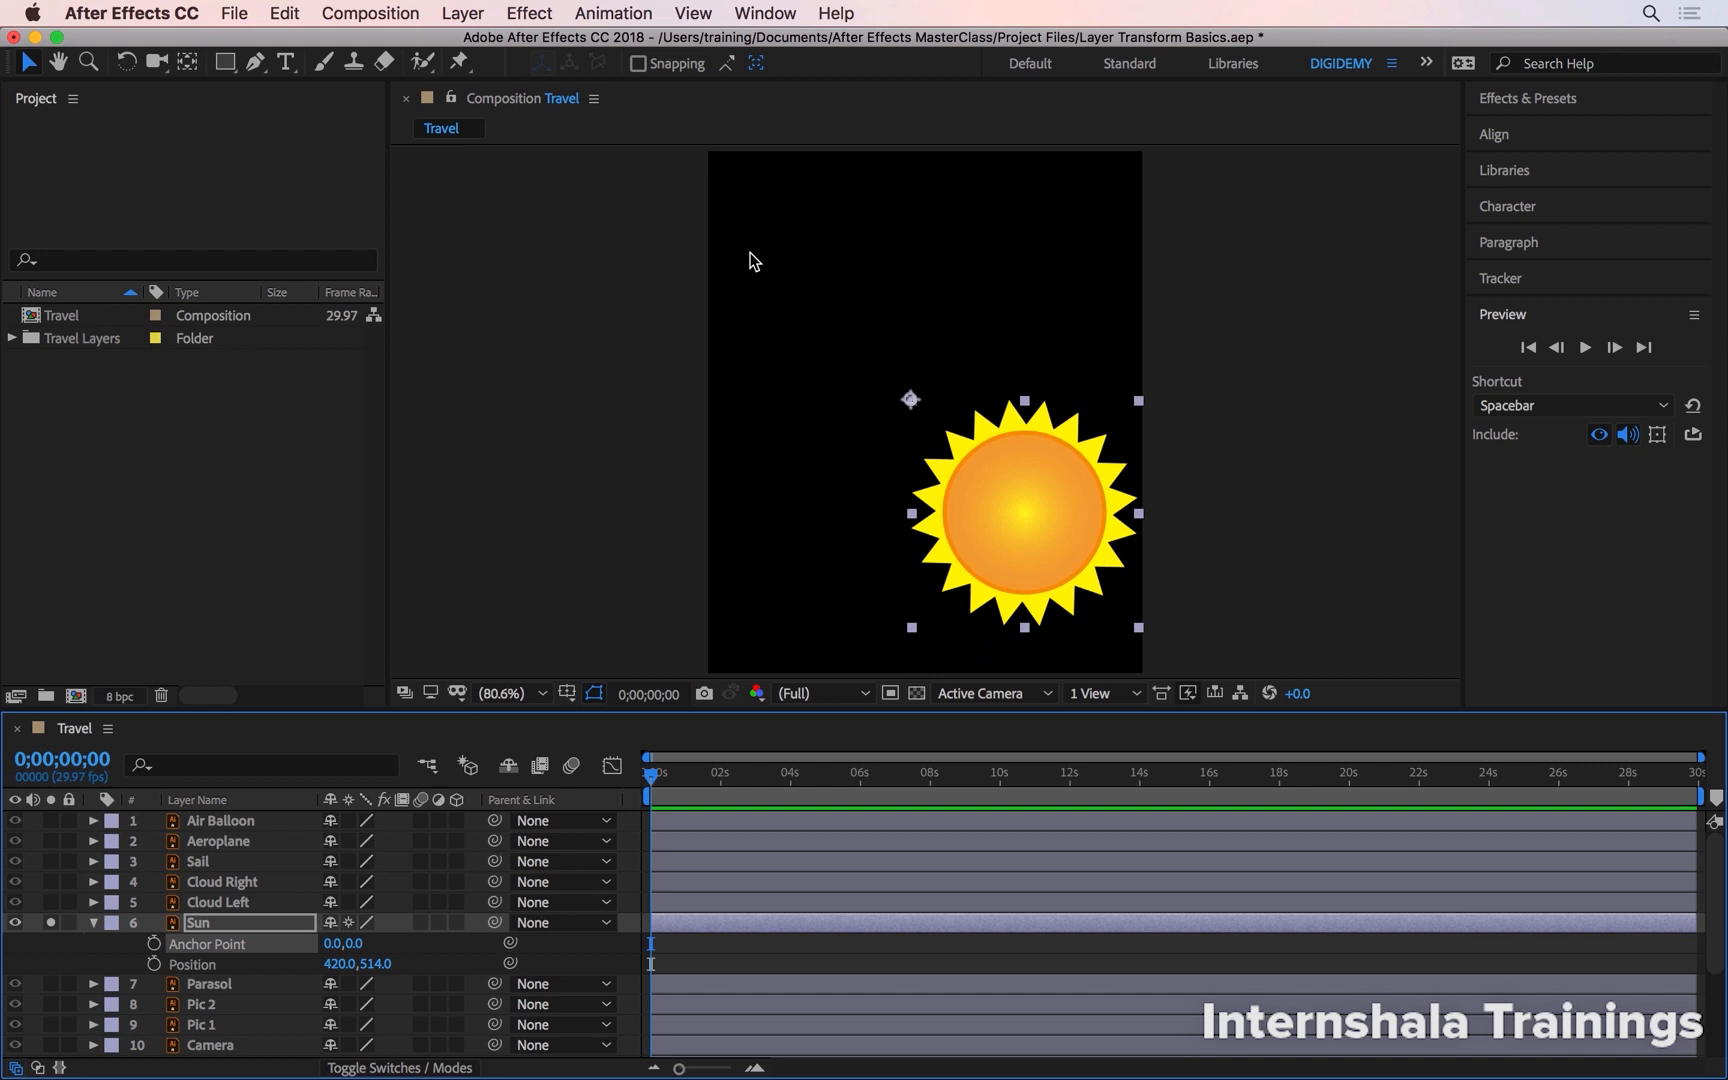
pyautogui.click(342, 964)
pyautogui.write('0')
pyautogui.press('Tab')
pyautogui.write('0')
pyautogui.press('Return')
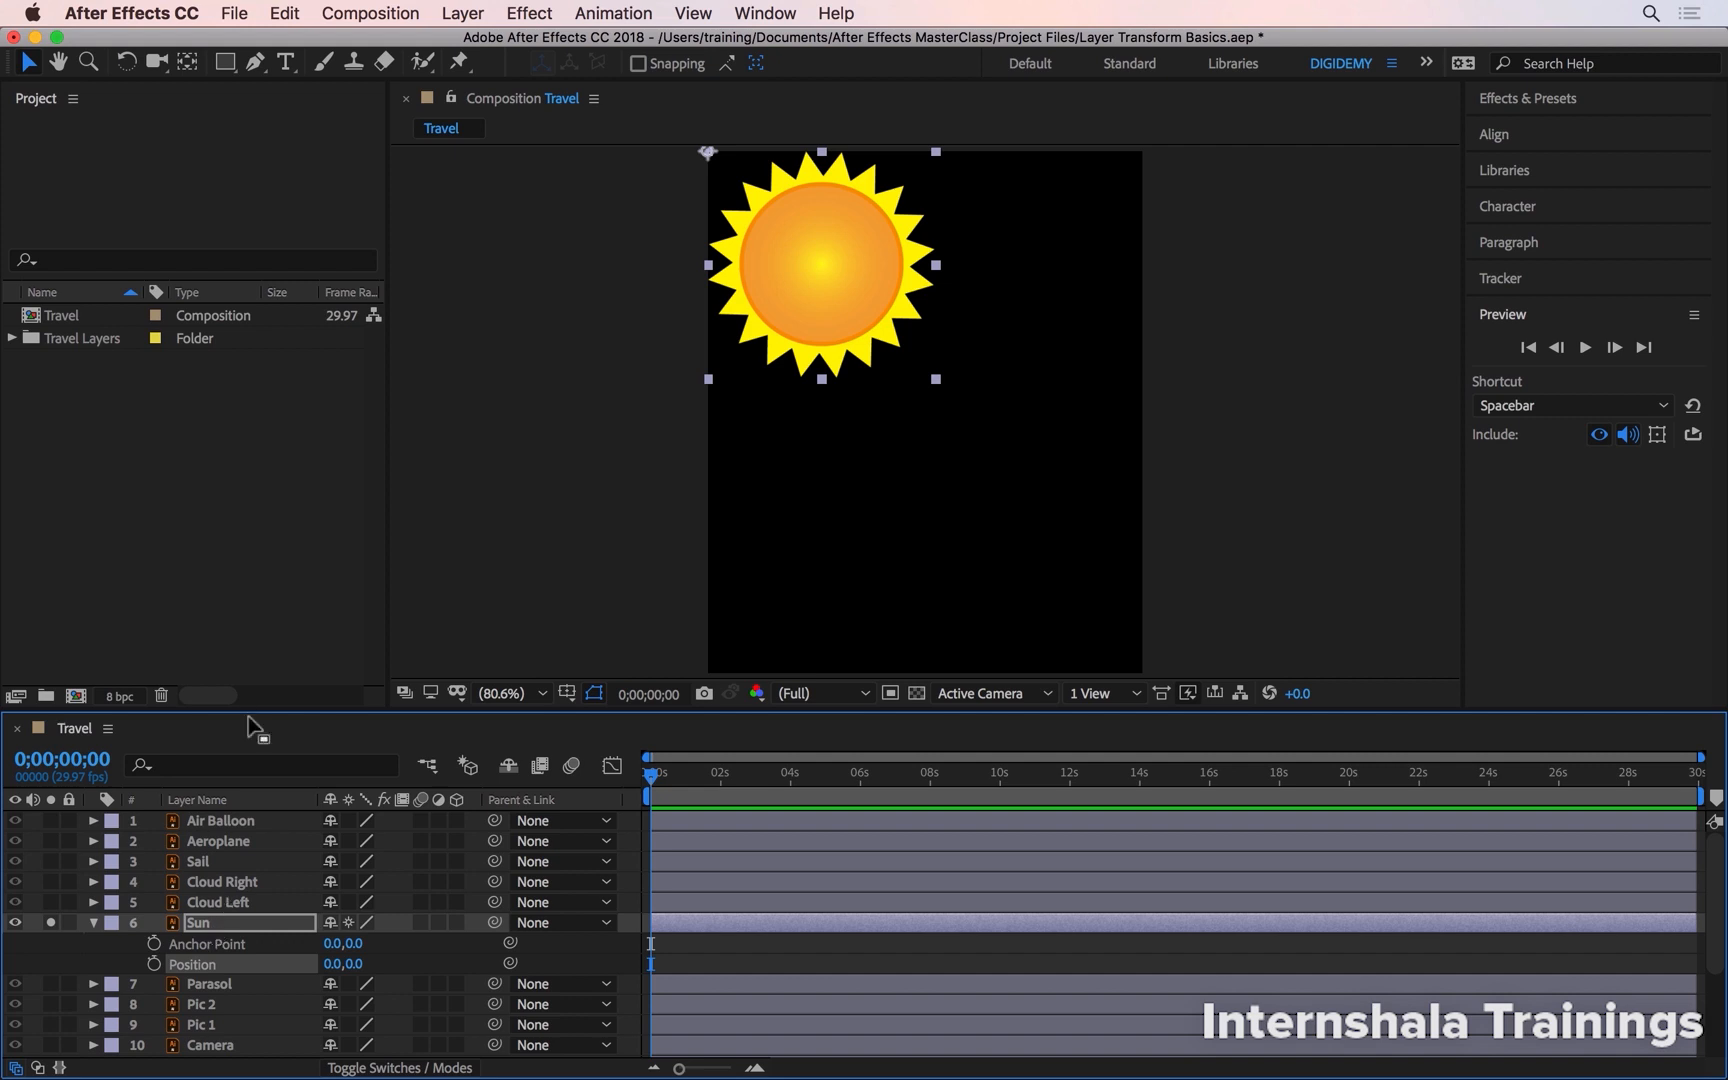
# - Drag the Sun's anchor point with the Pan Behind tool, leaving it just beyond the sun's lower-right corner
pyautogui.click(189, 63)
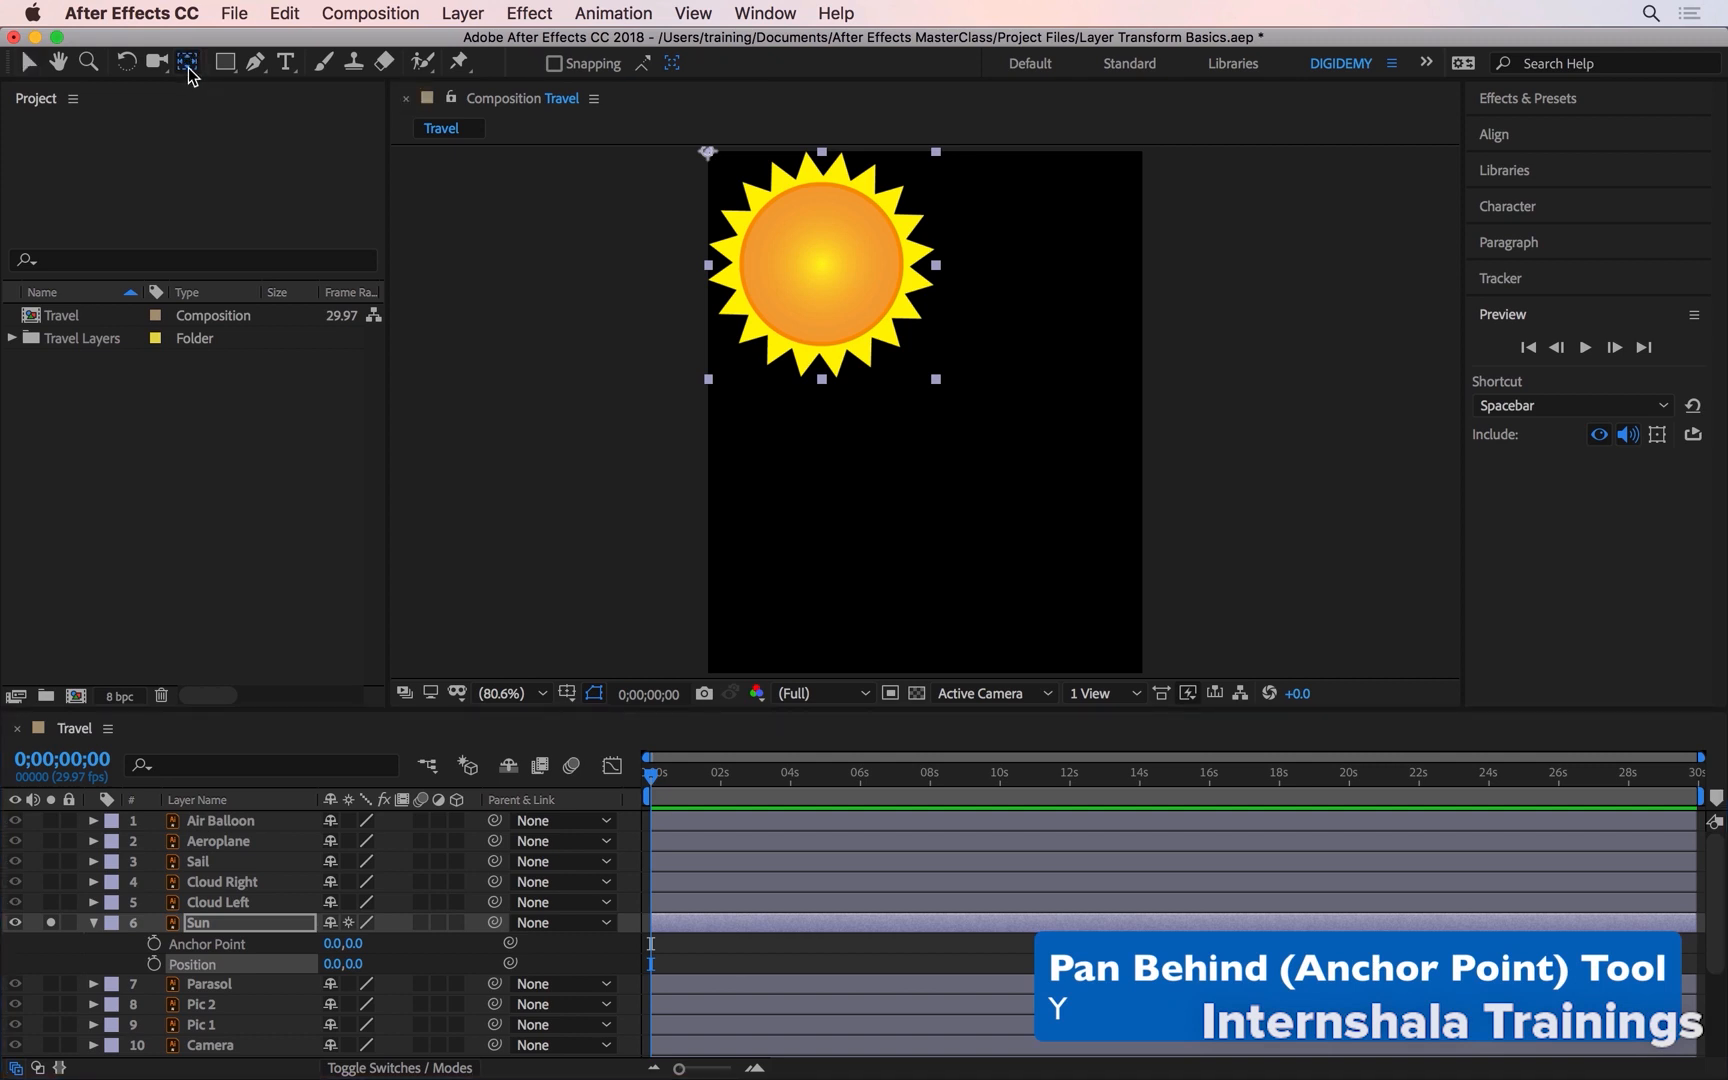
pyautogui.click(707, 151)
pyautogui.moveTo(707, 151); pyautogui.dragTo(1266, 313)
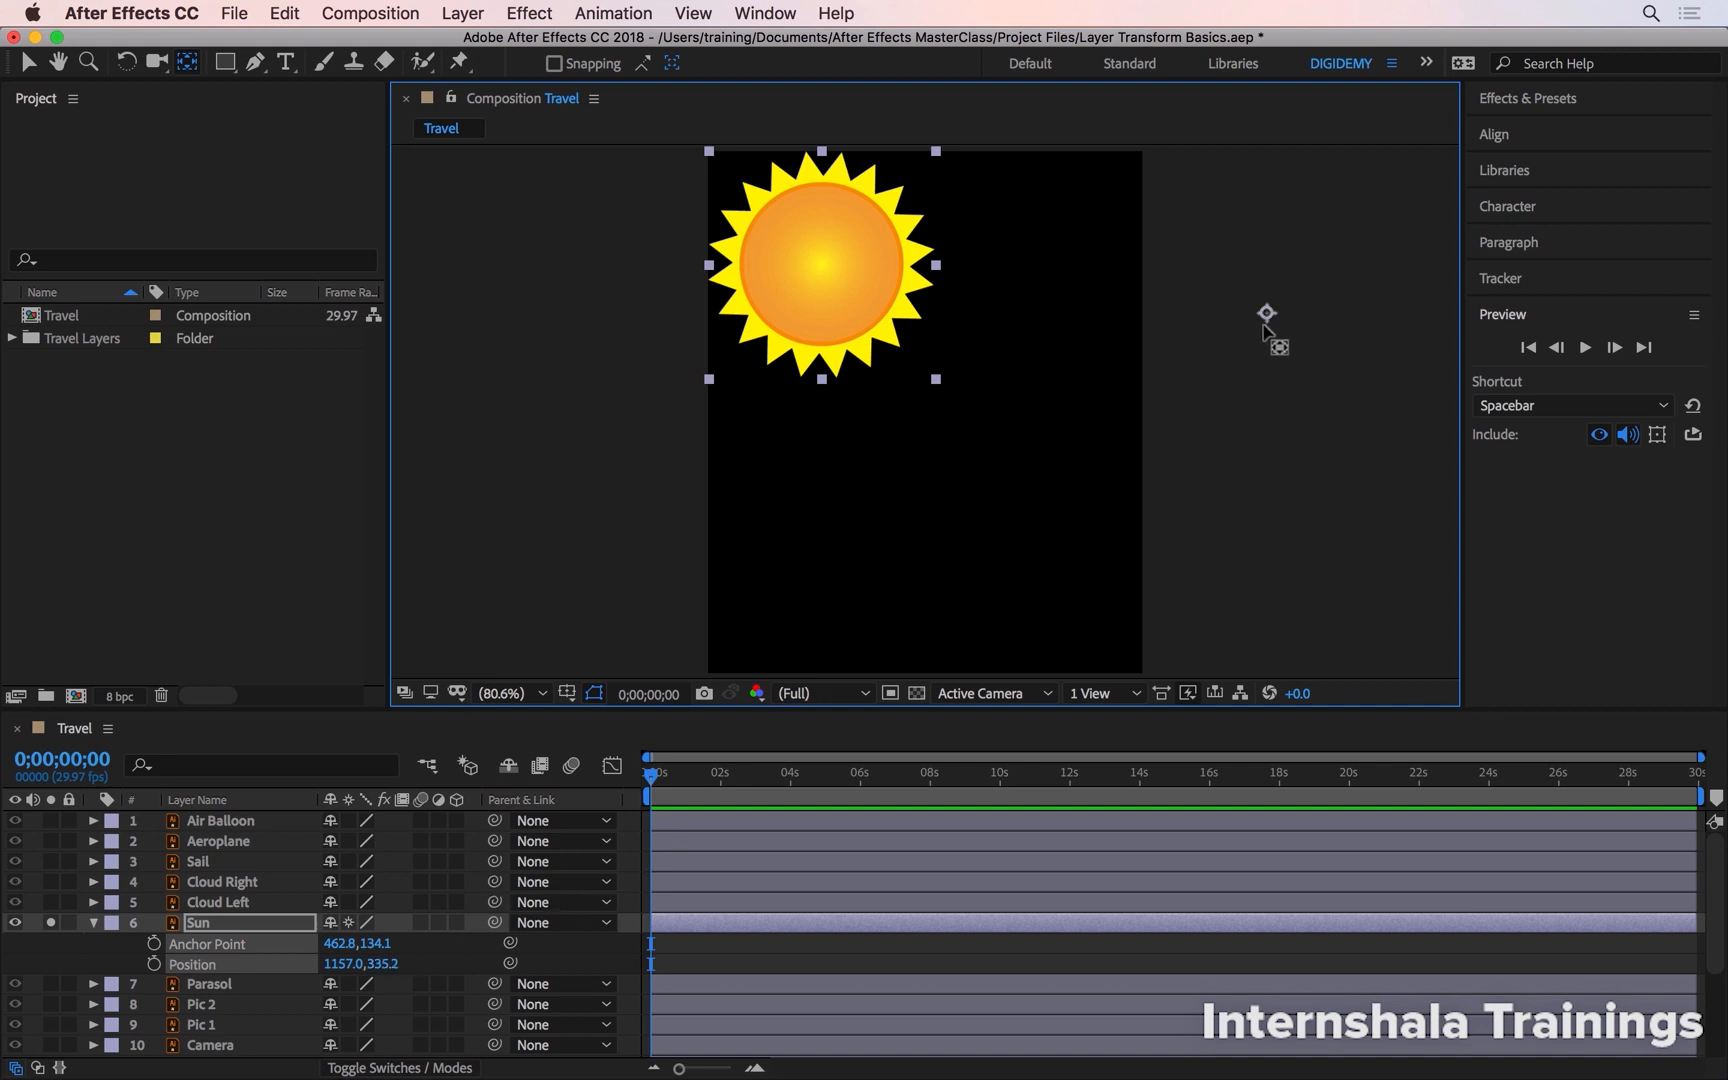
pyautogui.moveTo(1266, 326)
pyautogui.mouseDown()
pyautogui.moveTo(1068, 414)
pyautogui.moveTo(1060, 370)
pyautogui.mouseUp()
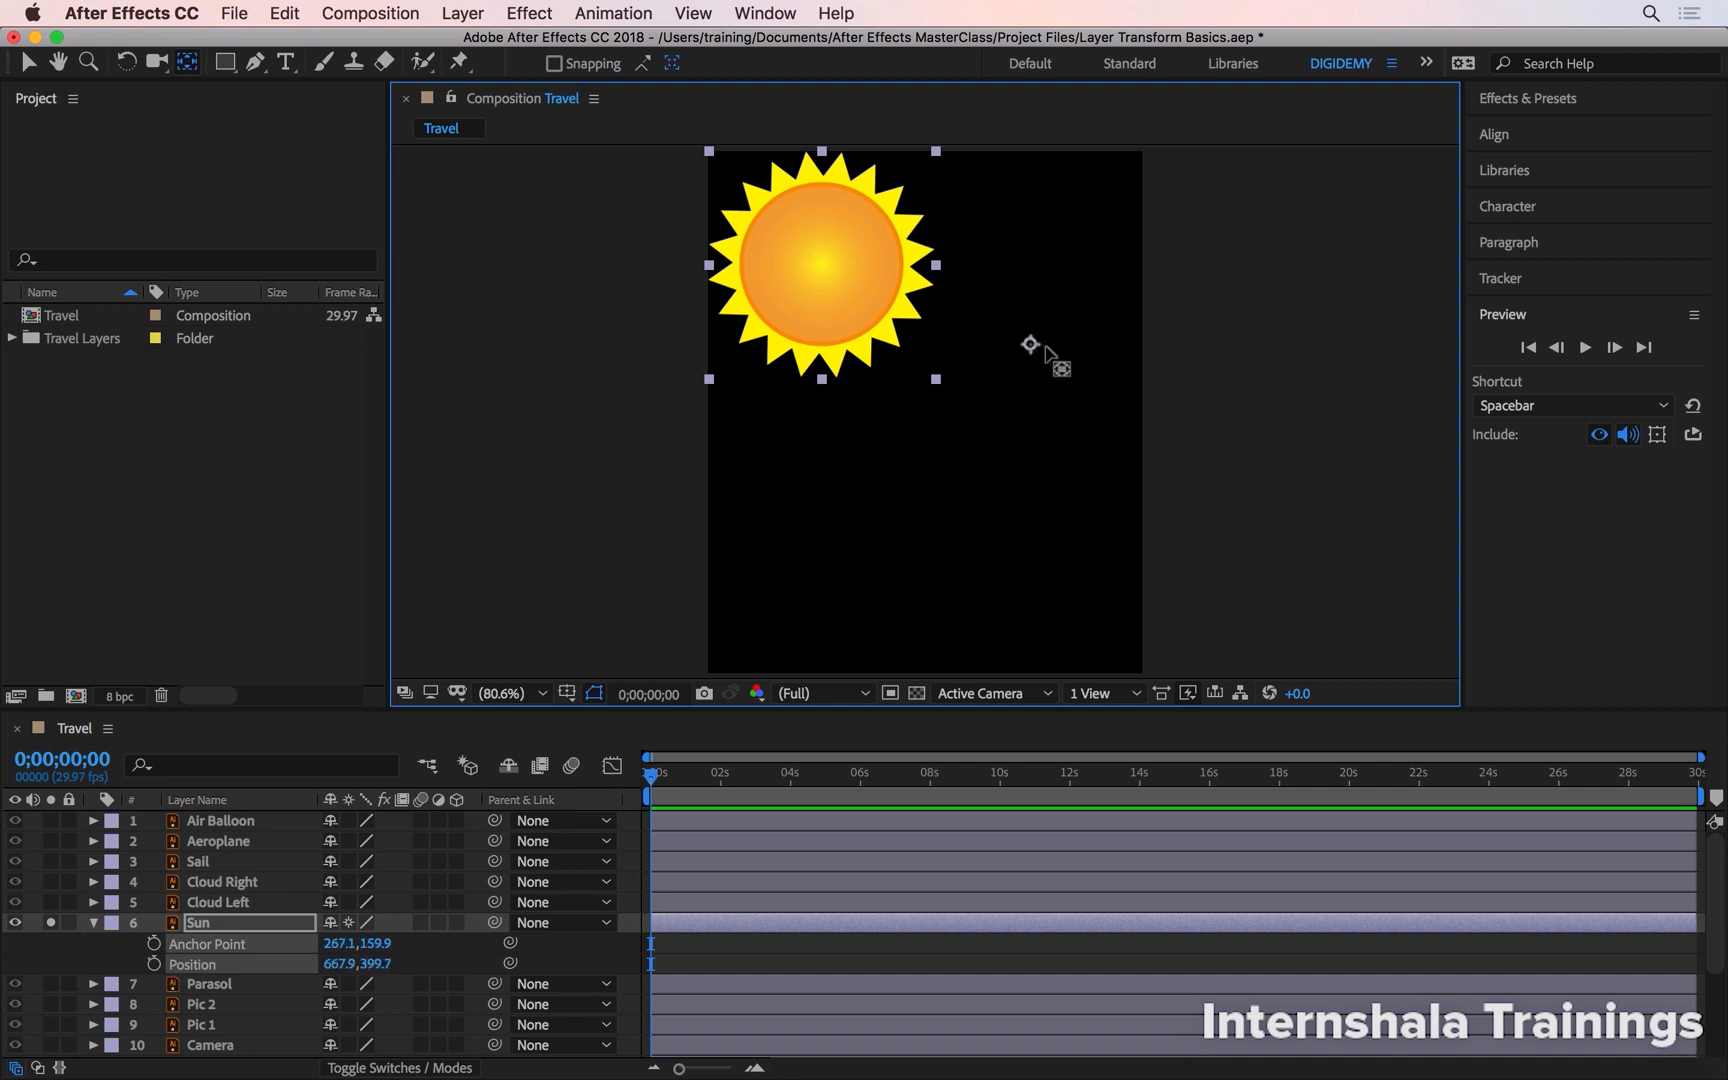
pyautogui.moveTo(1030, 345); pyautogui.dragTo(822, 266)
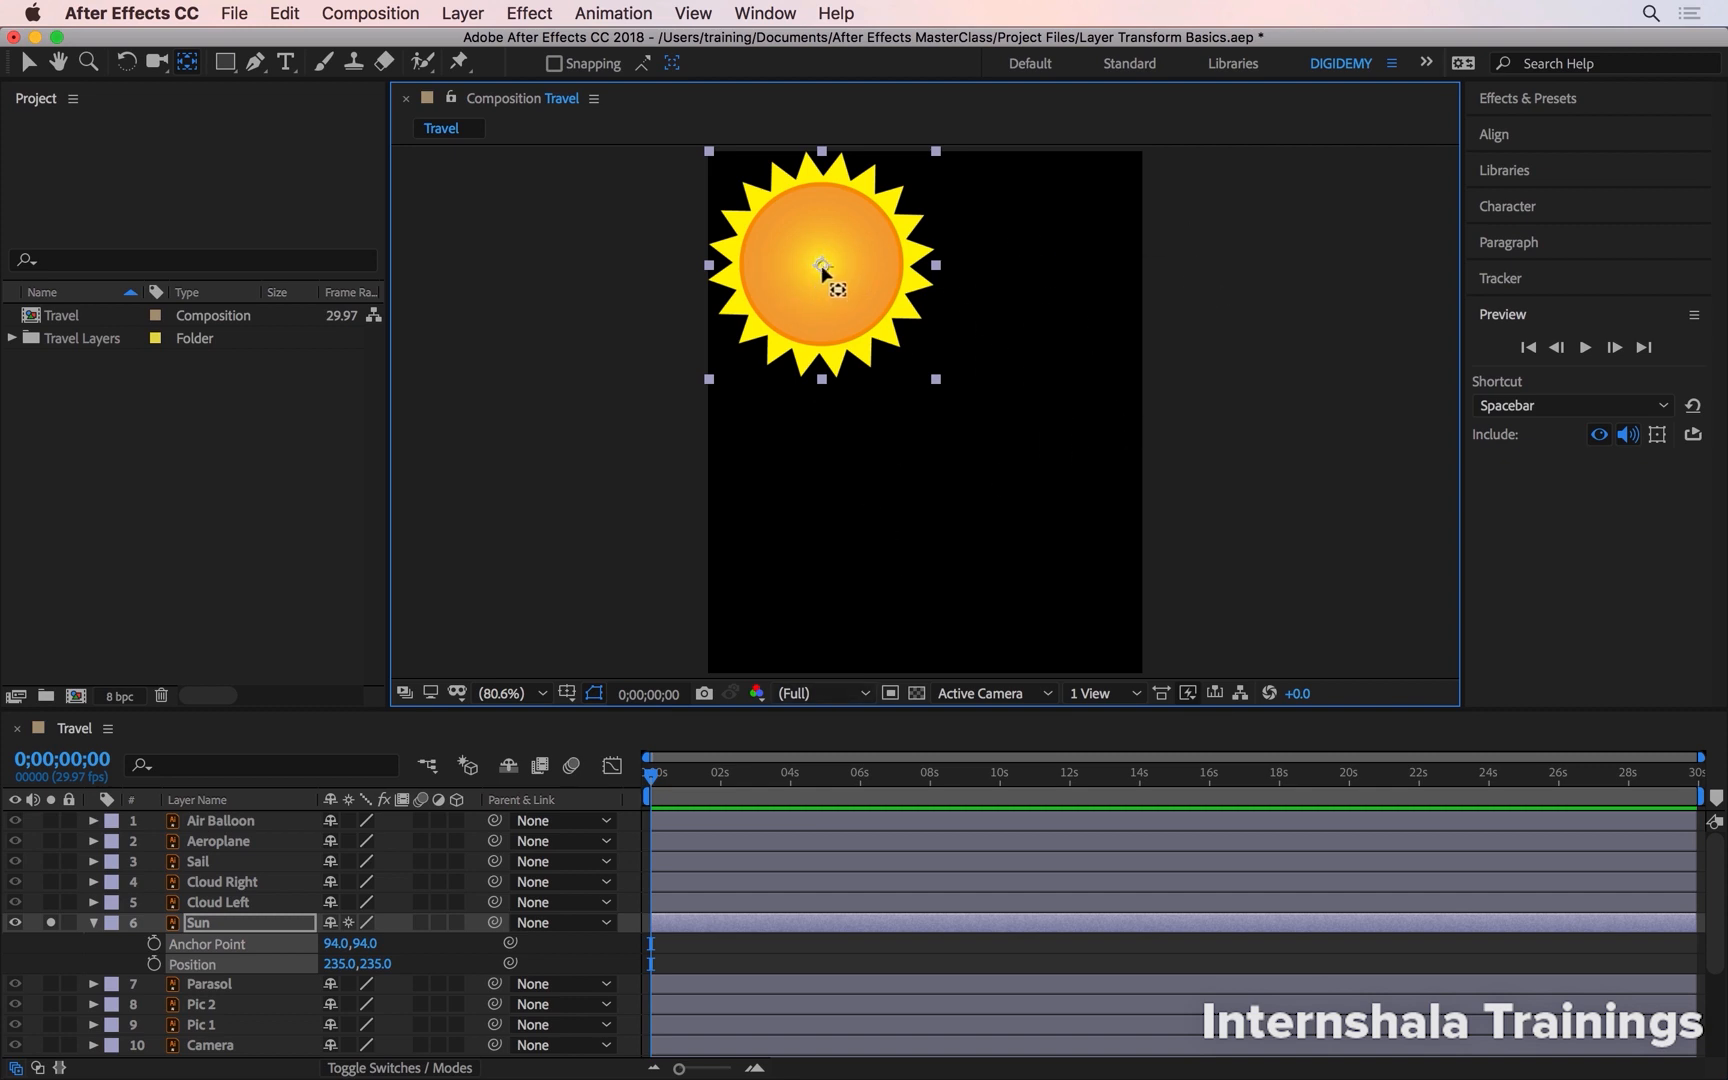
pyautogui.moveTo(842, 280); pyautogui.dragTo(965, 380)
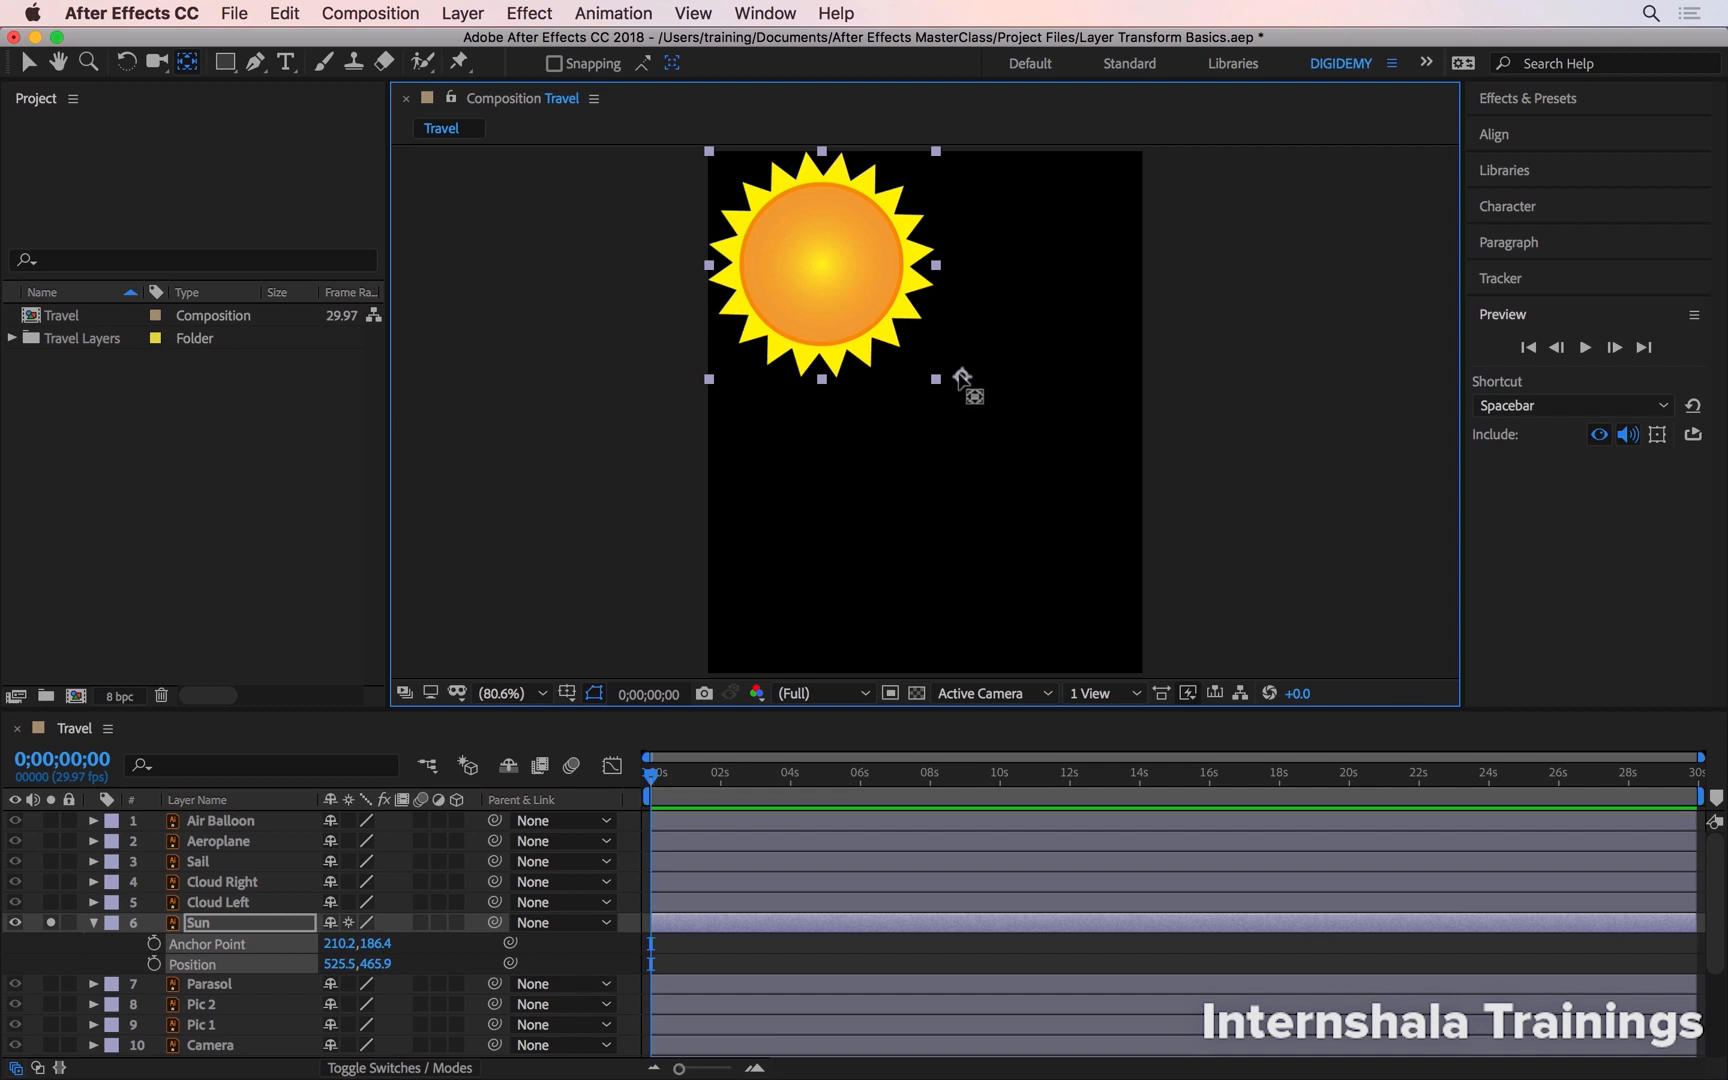
# - Reveal the Sun's Rotation and Scale properties and scrub its rotation
pyautogui.hotkey('shift', 'r')
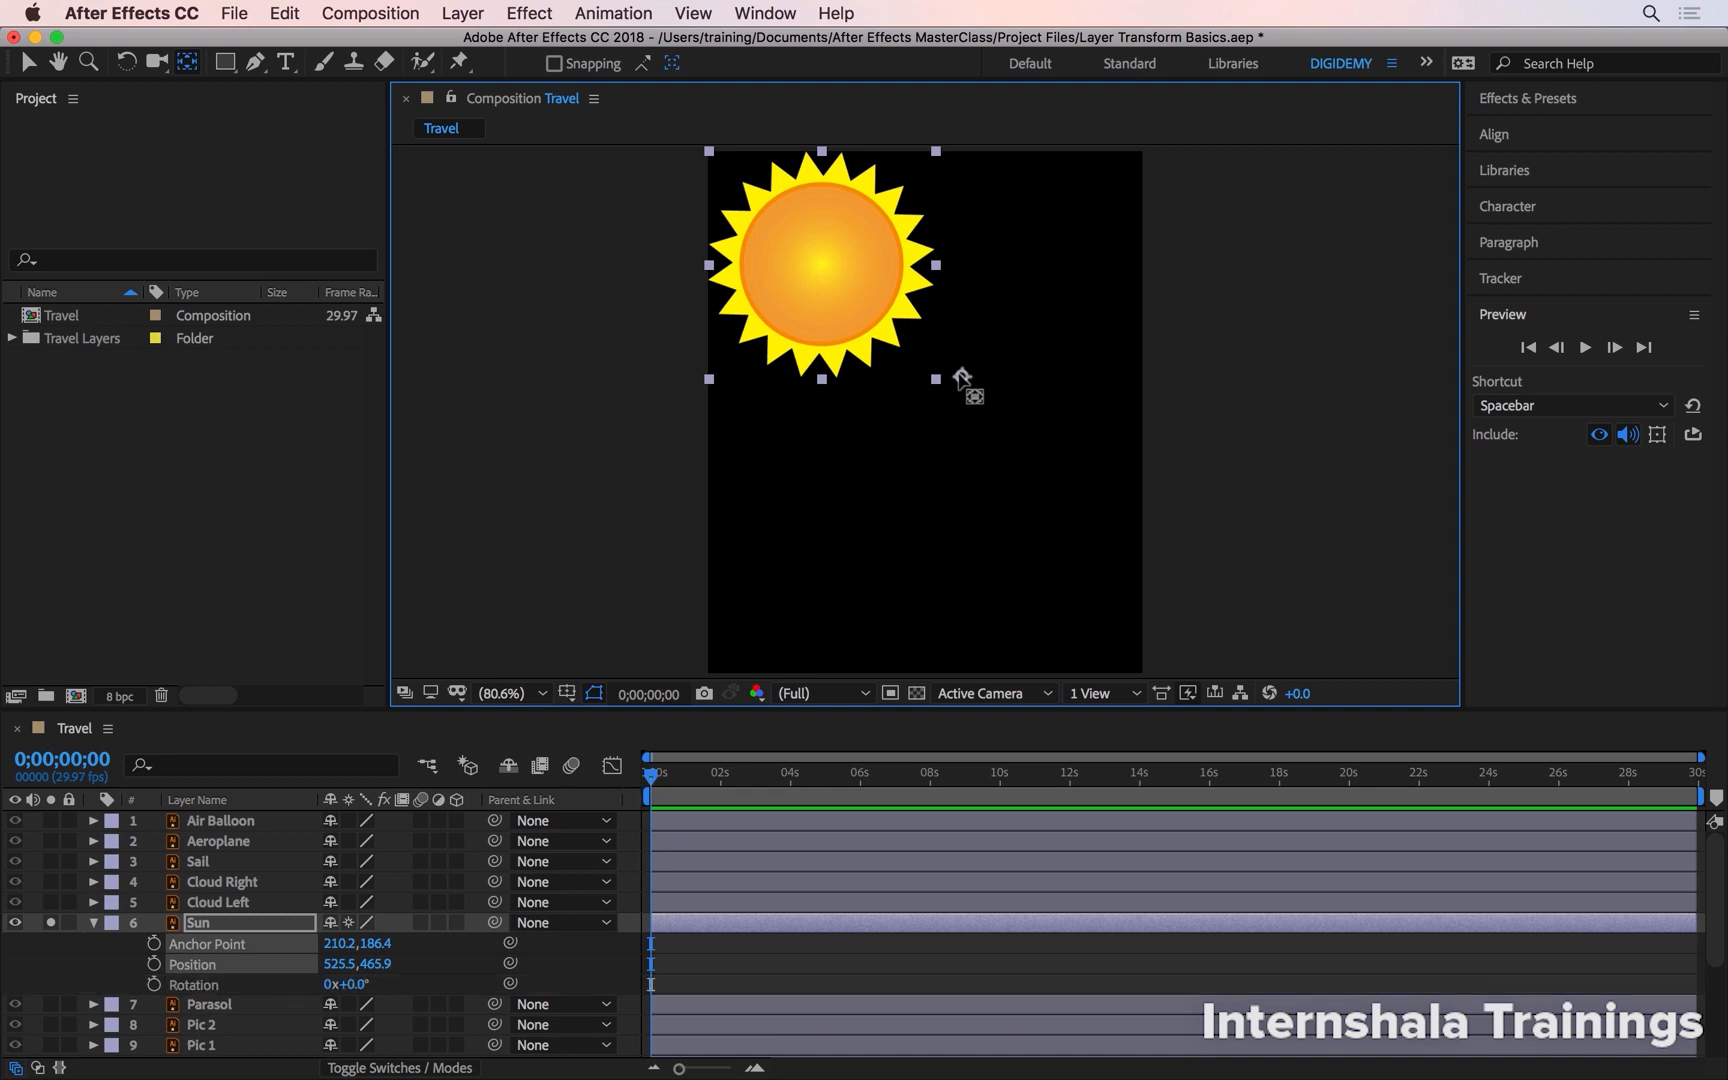
pyautogui.hotkey('shift', 's')
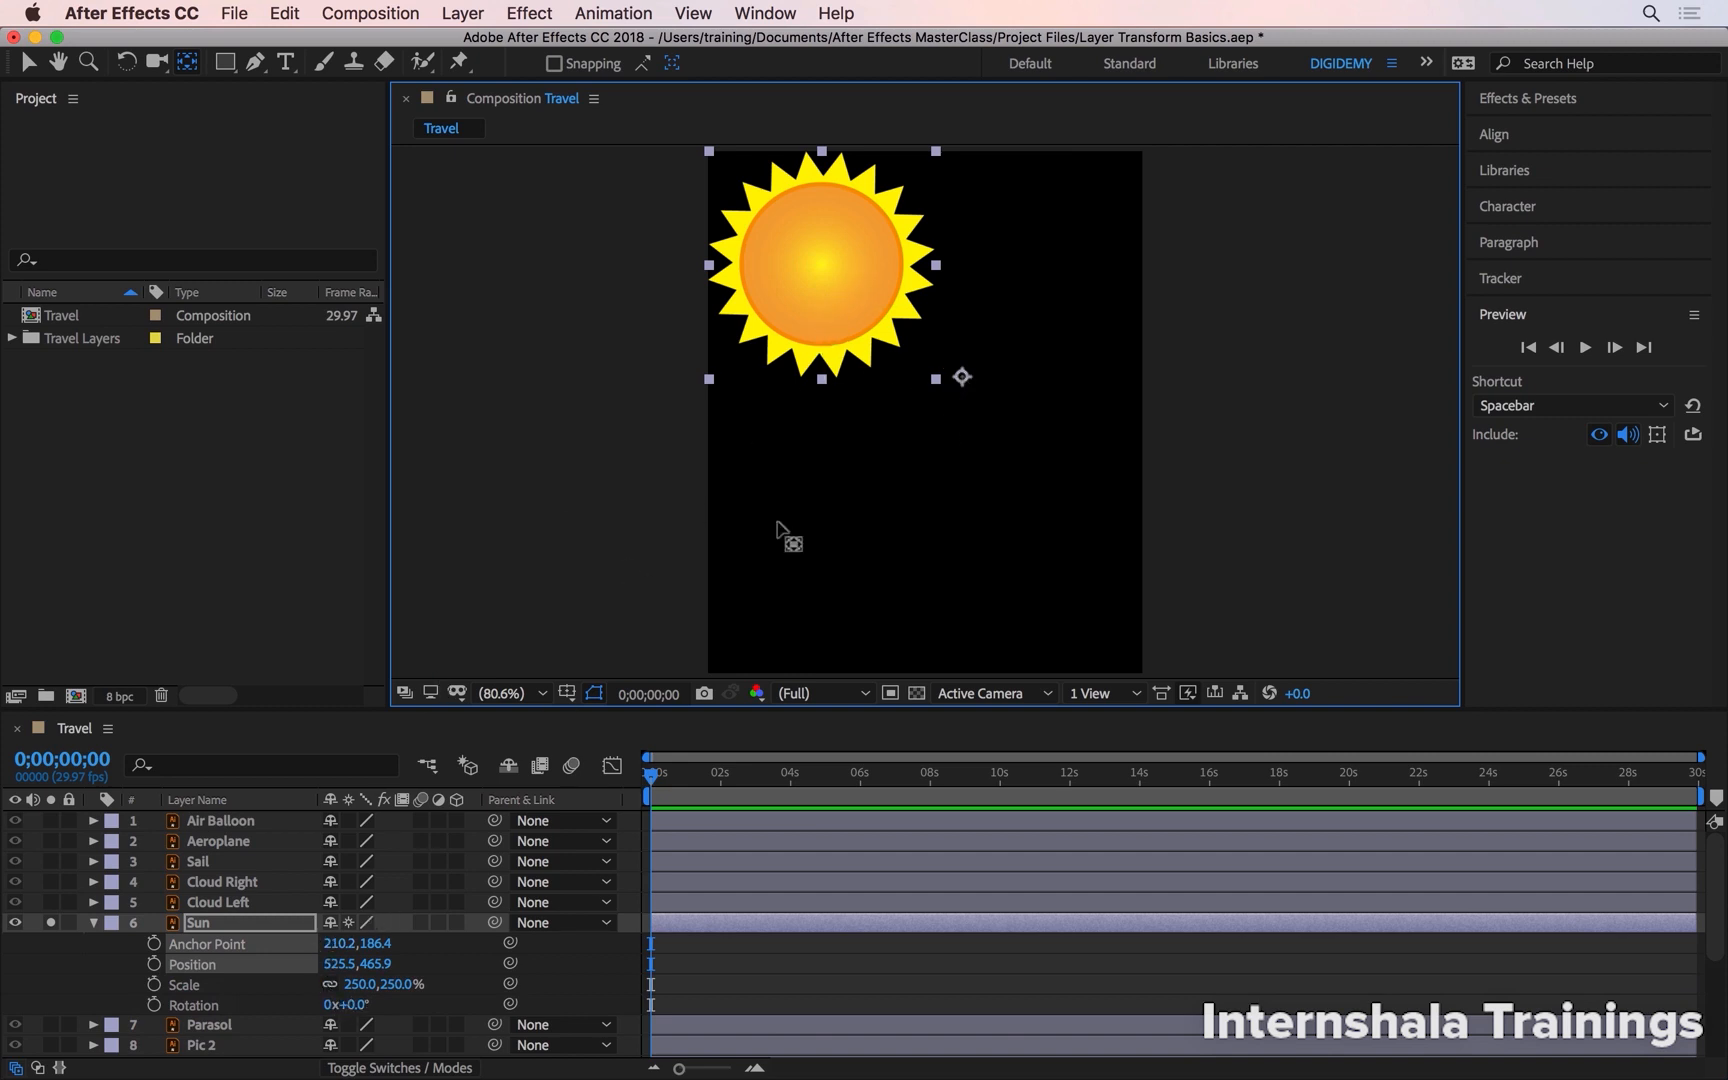
pyautogui.moveTo(363, 1012); pyautogui.dragTo(322, 948)
# - Re-centre the Sun's anchor point and scrub its scale and rotation to about 158% and -26°
pyautogui.moveTo(959, 379); pyautogui.dragTo(849, 449)
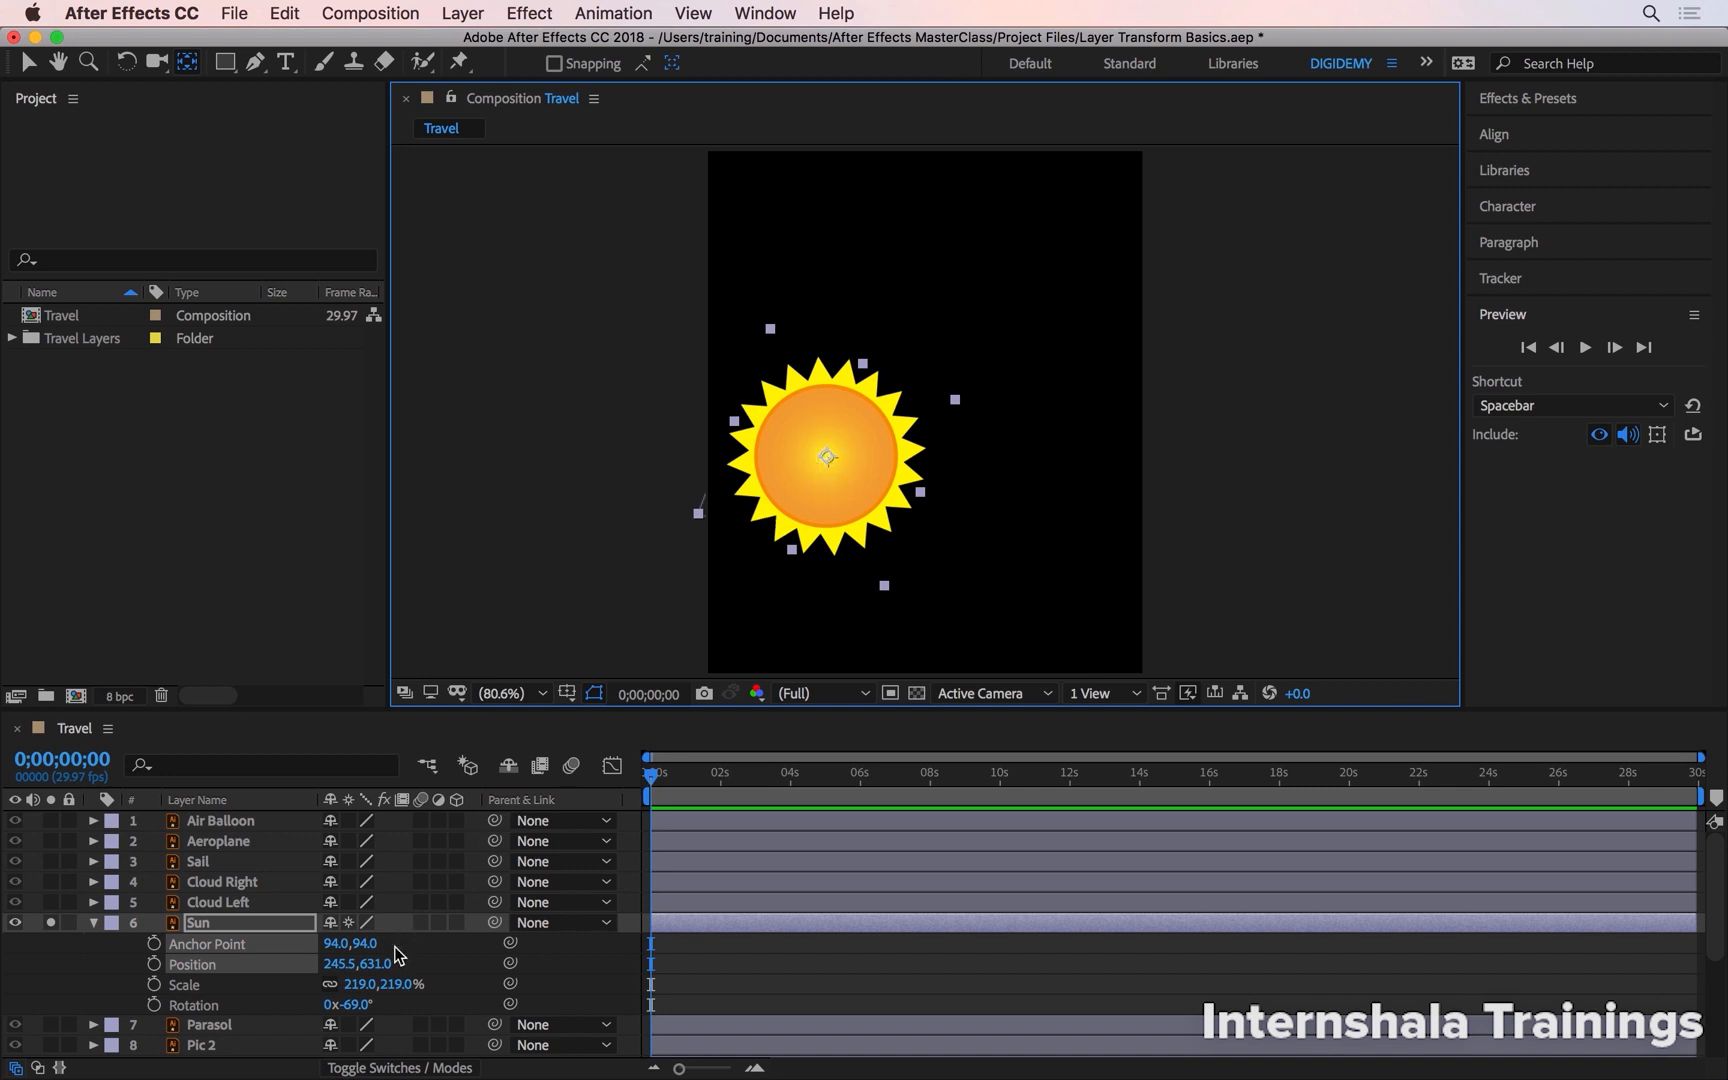
pyautogui.moveTo(368, 1007); pyautogui.dragTo(345, 953)
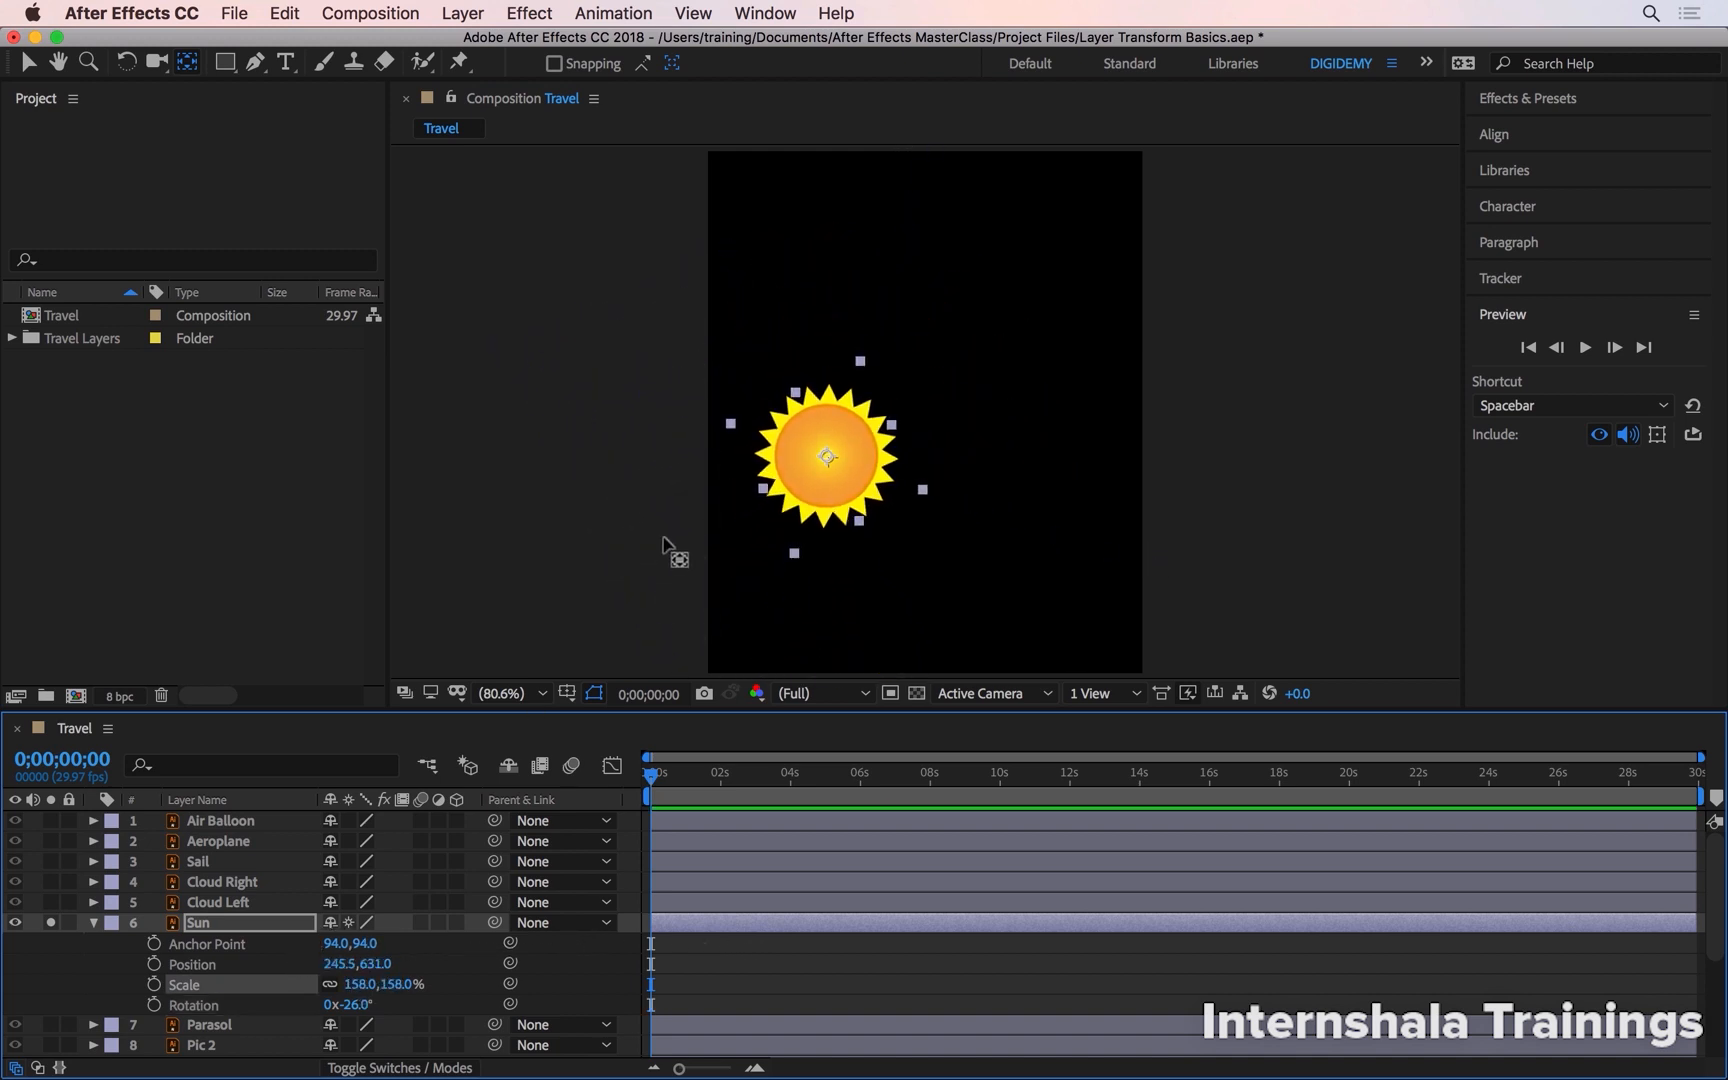
# - Move the anchor point to the upper right of the composition and rotate the sun around it to about -30°
pyautogui.moveTo(828, 453); pyautogui.dragTo(1048, 258)
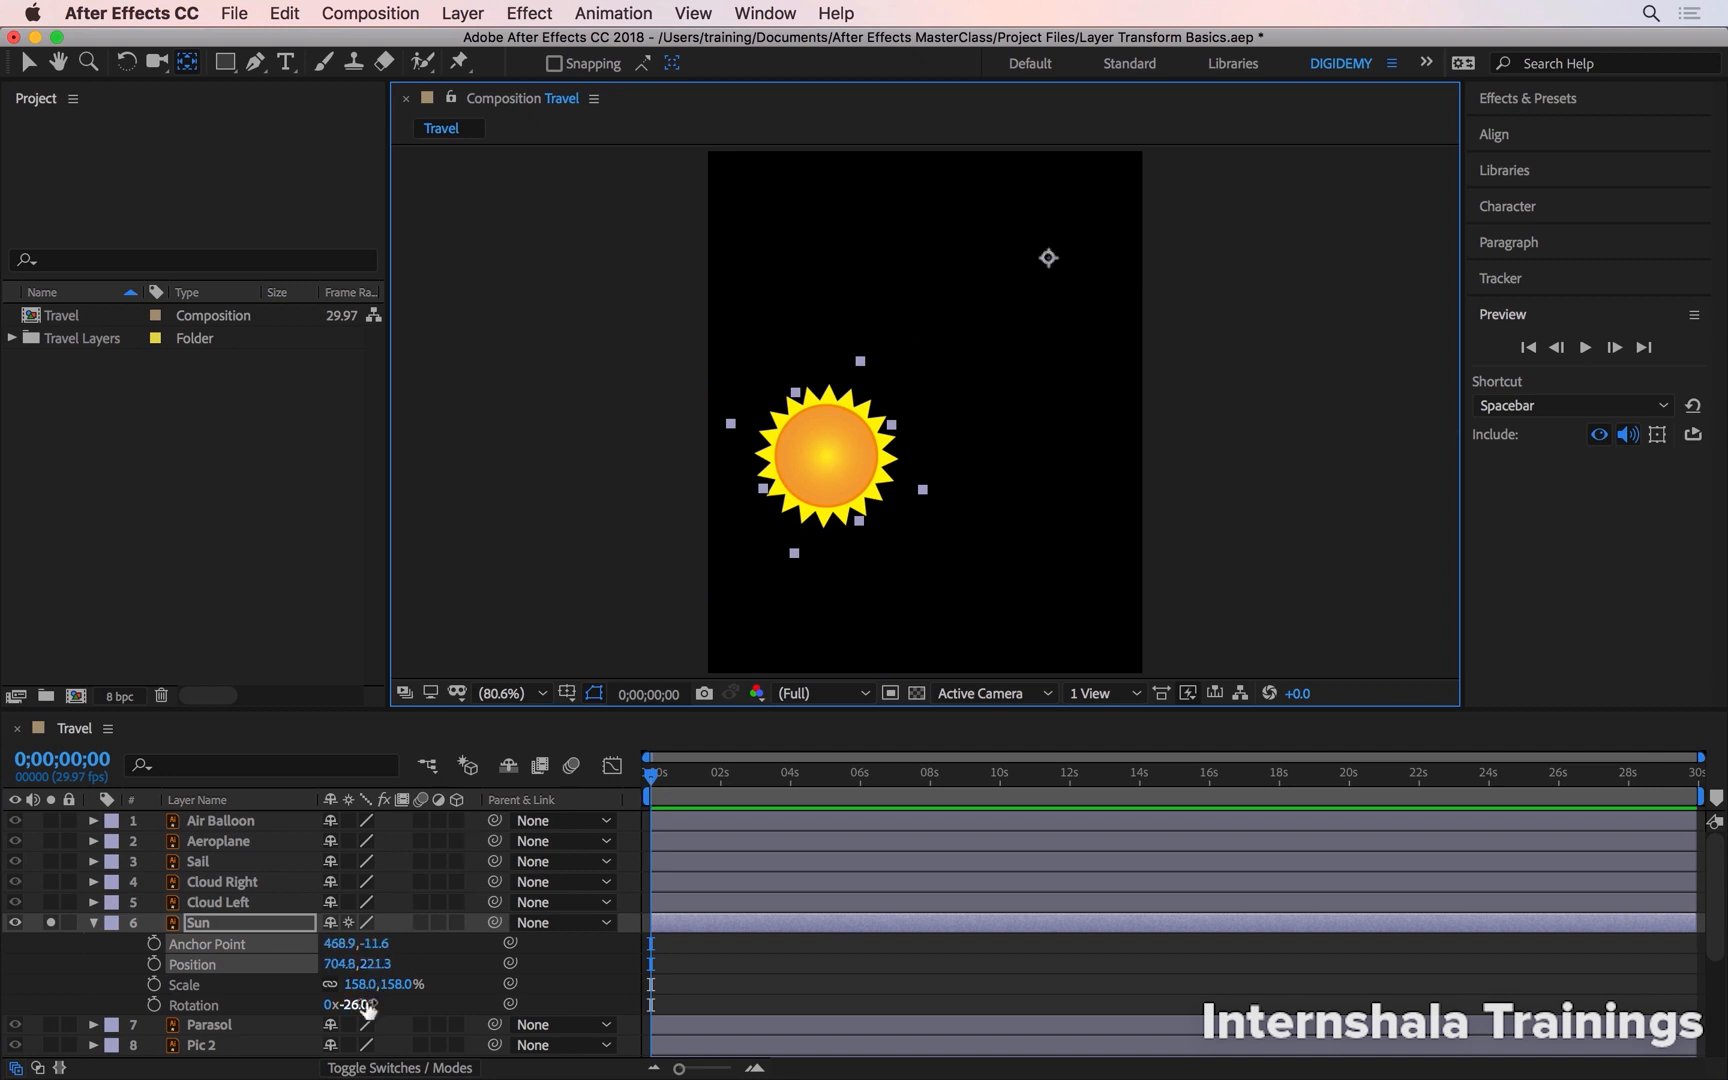
pyautogui.moveTo(365, 1005)
pyautogui.mouseDown()
pyautogui.moveTo(330, 1022)
pyautogui.moveTo(405, 1020)
pyautogui.moveTo(302, 1024)
pyautogui.moveTo(448, 1008)
pyautogui.moveTo(285, 1003)
pyautogui.moveTo(355, 1000)
pyautogui.mouseUp()
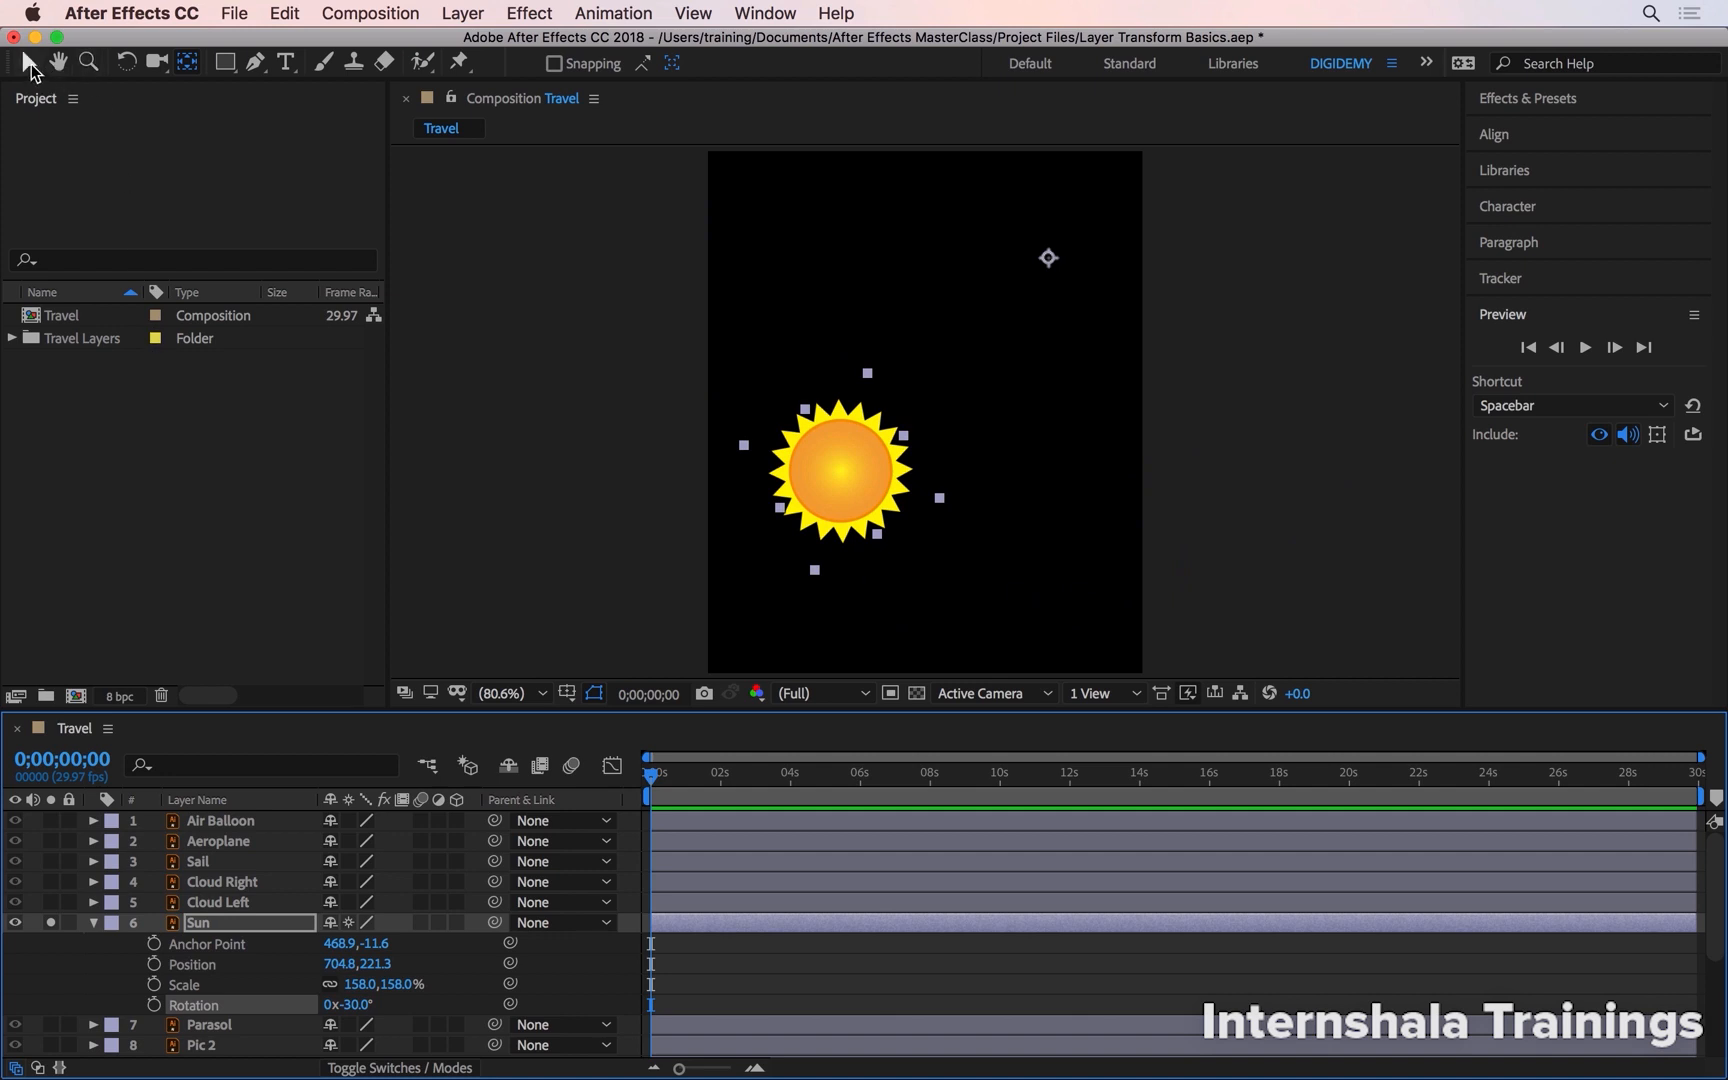
pyautogui.click(29, 66)
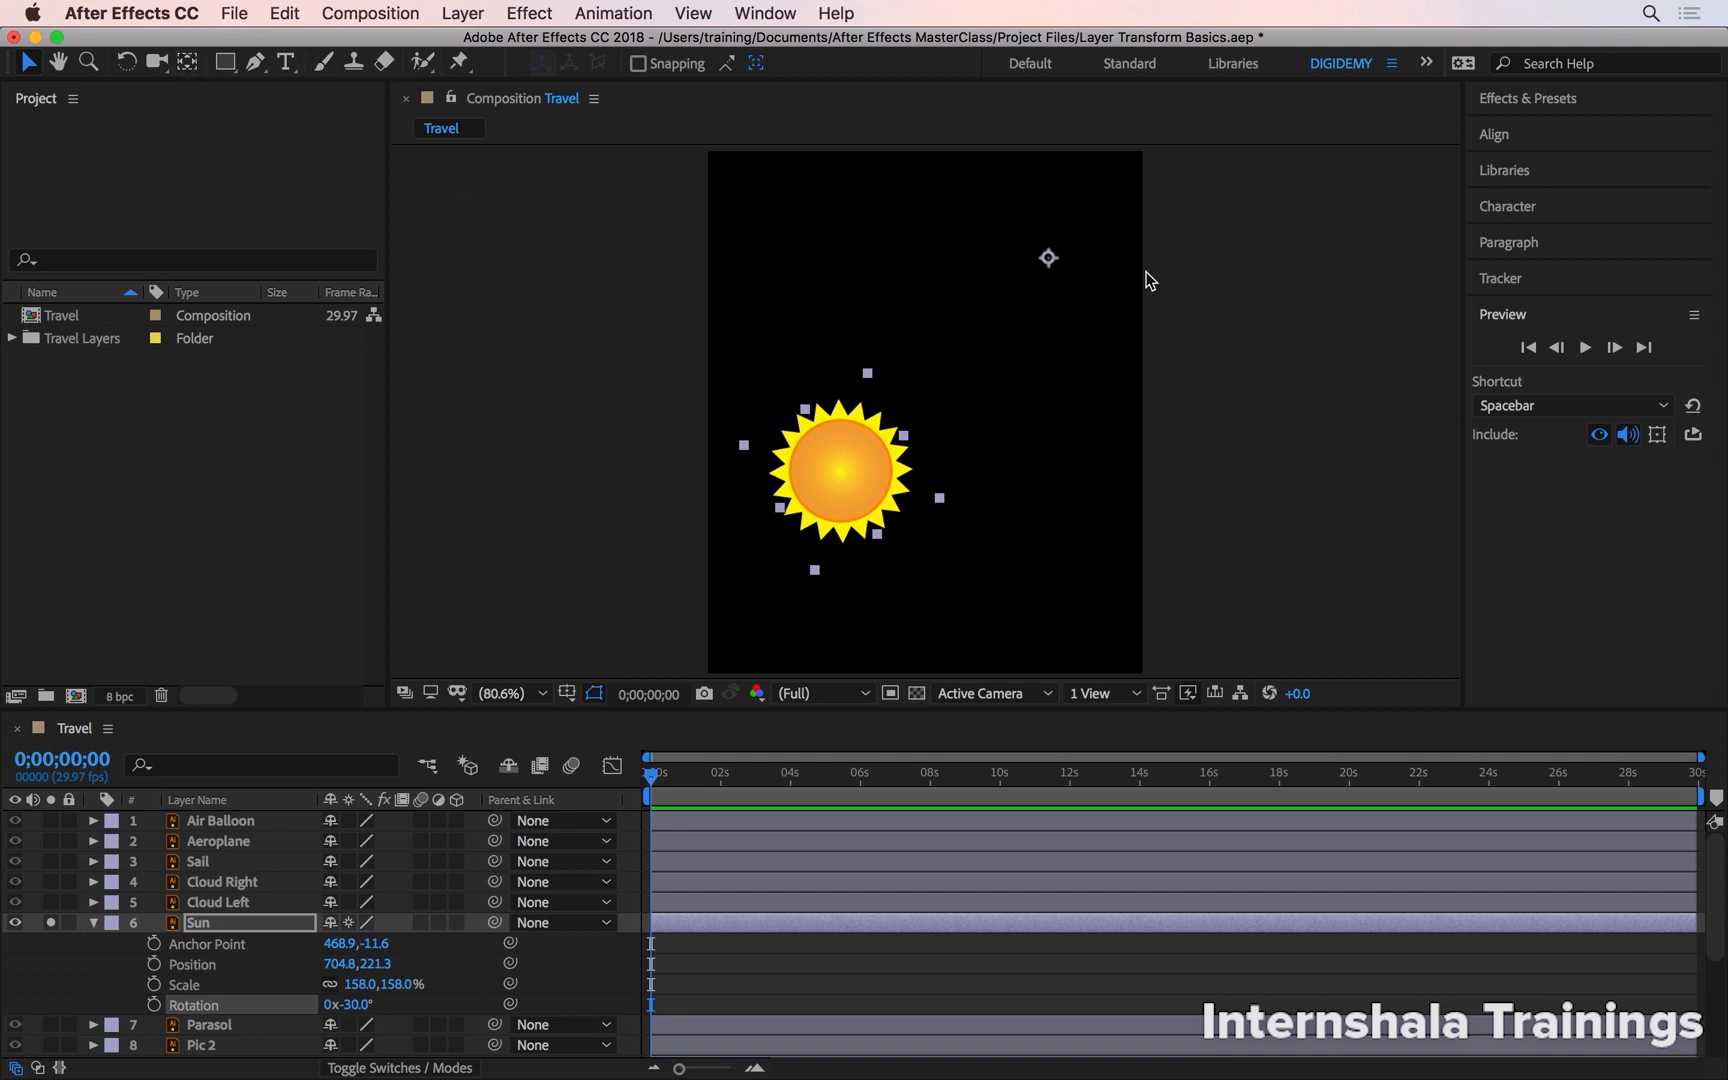
# - Move the Sun's anchor point with the Pan Behind tool to the sun's lower-left edge
pyautogui.press('y')
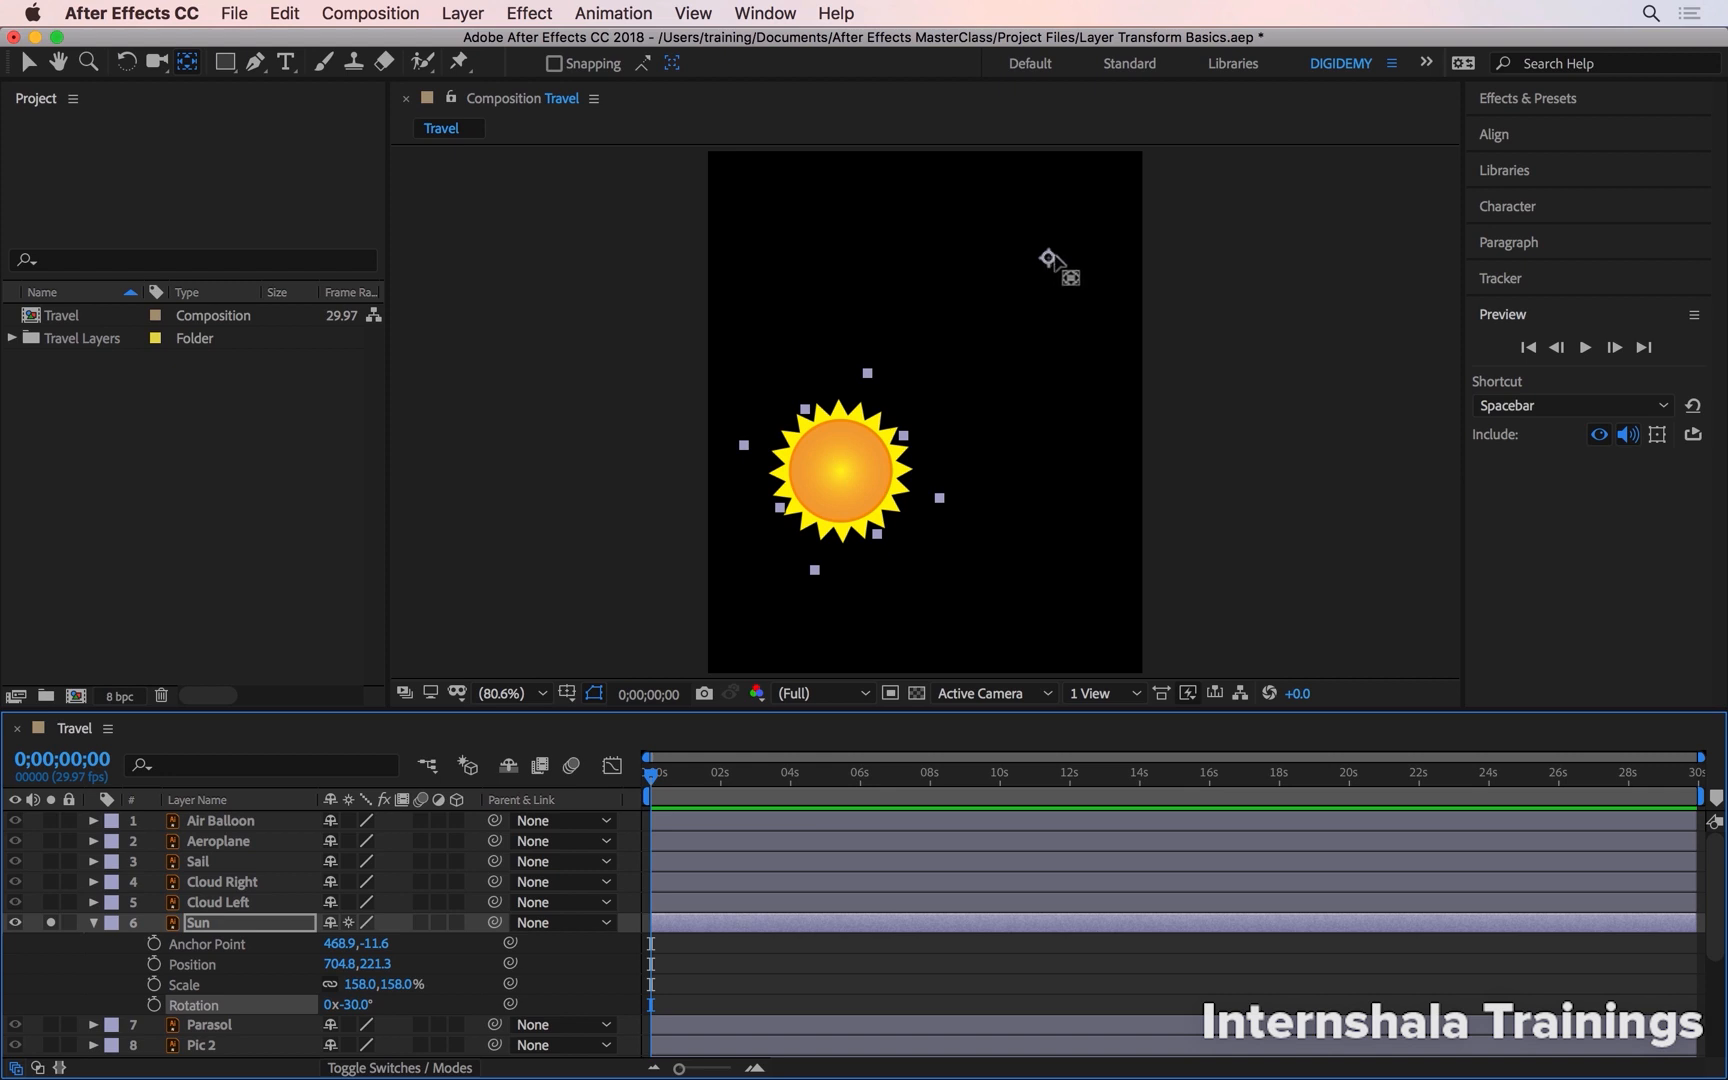
pyautogui.moveTo(1048, 258); pyautogui.dragTo(817, 495)
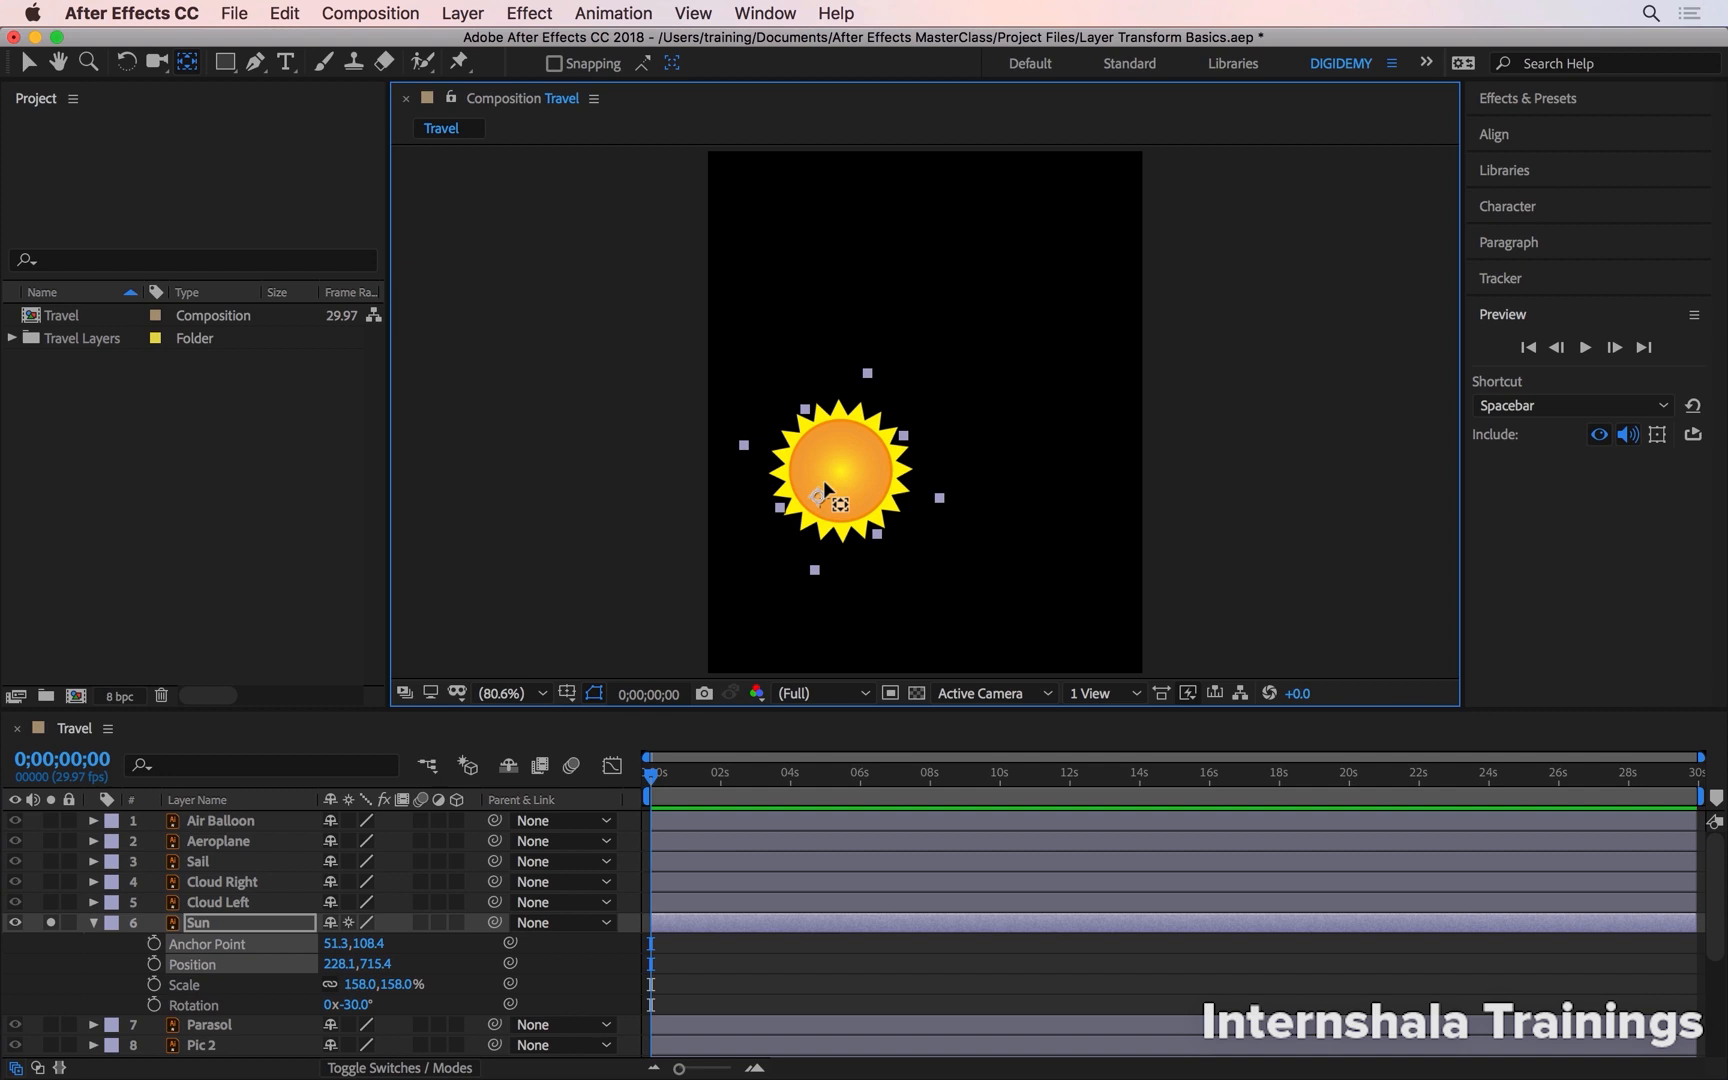
pyautogui.press('v')
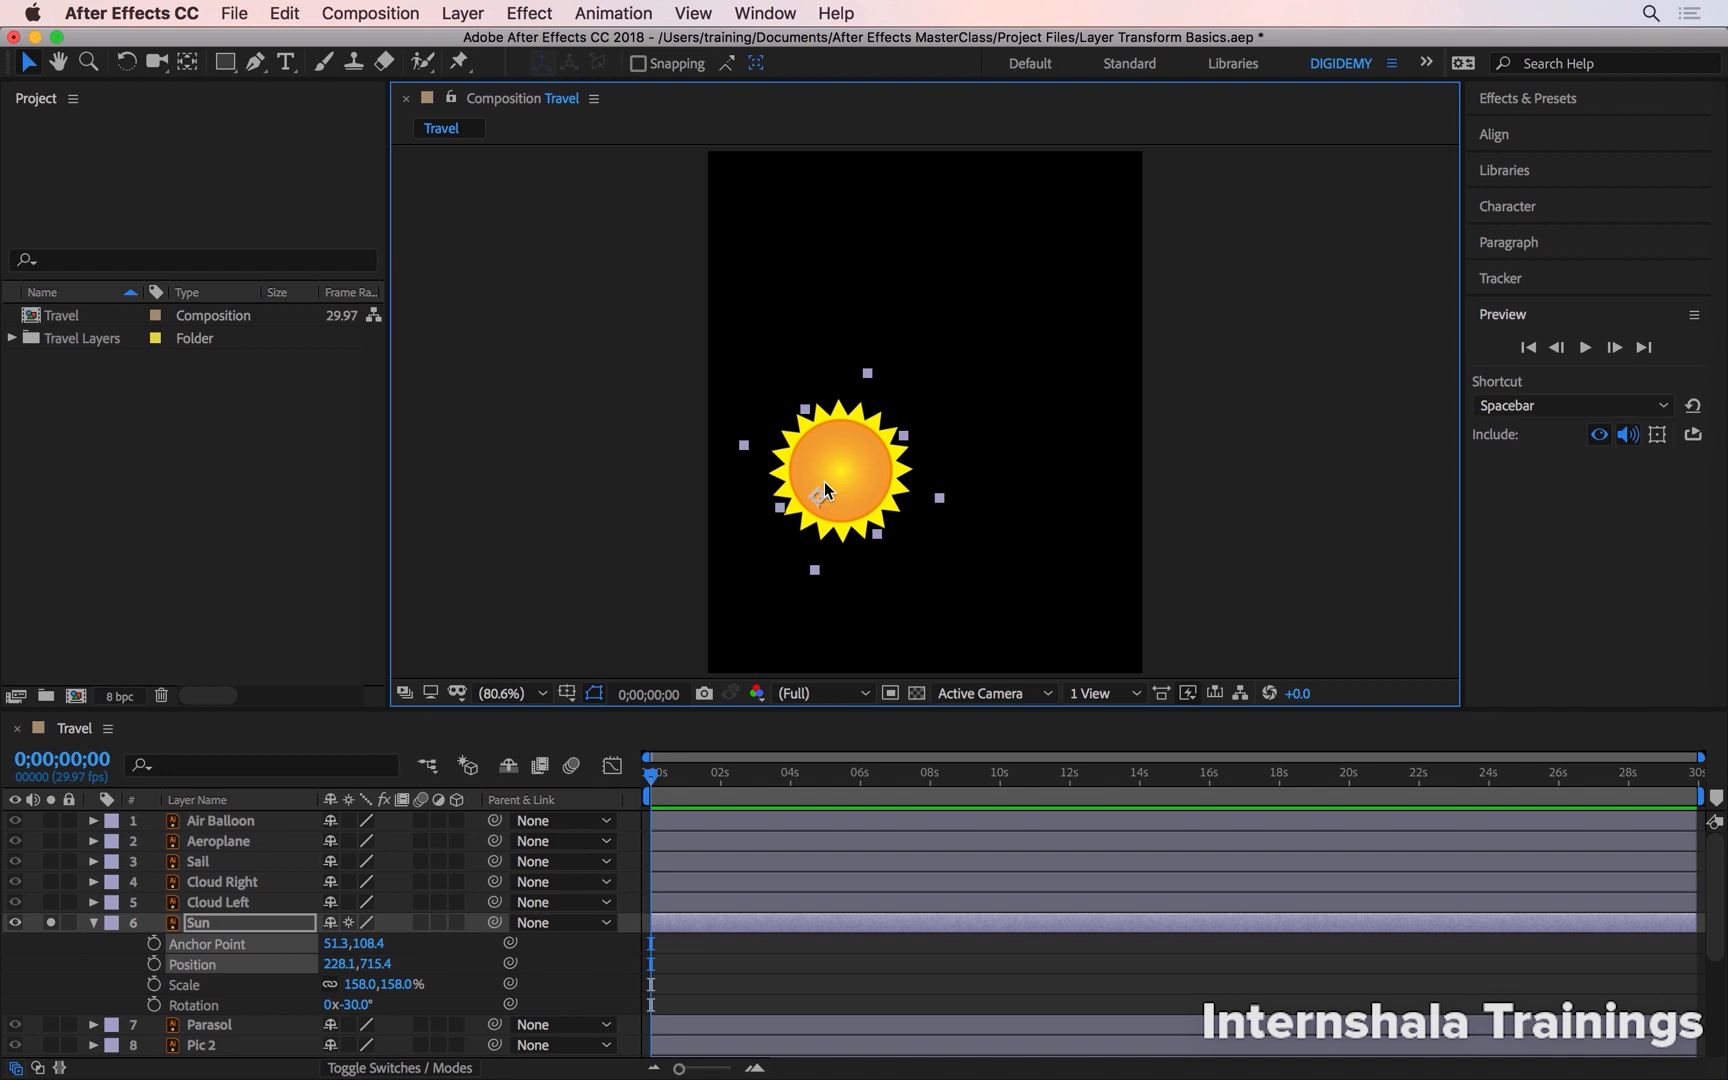
# - Rotate the sun about that anchor point to about 91° with the Rotation tool
pyautogui.press('w')
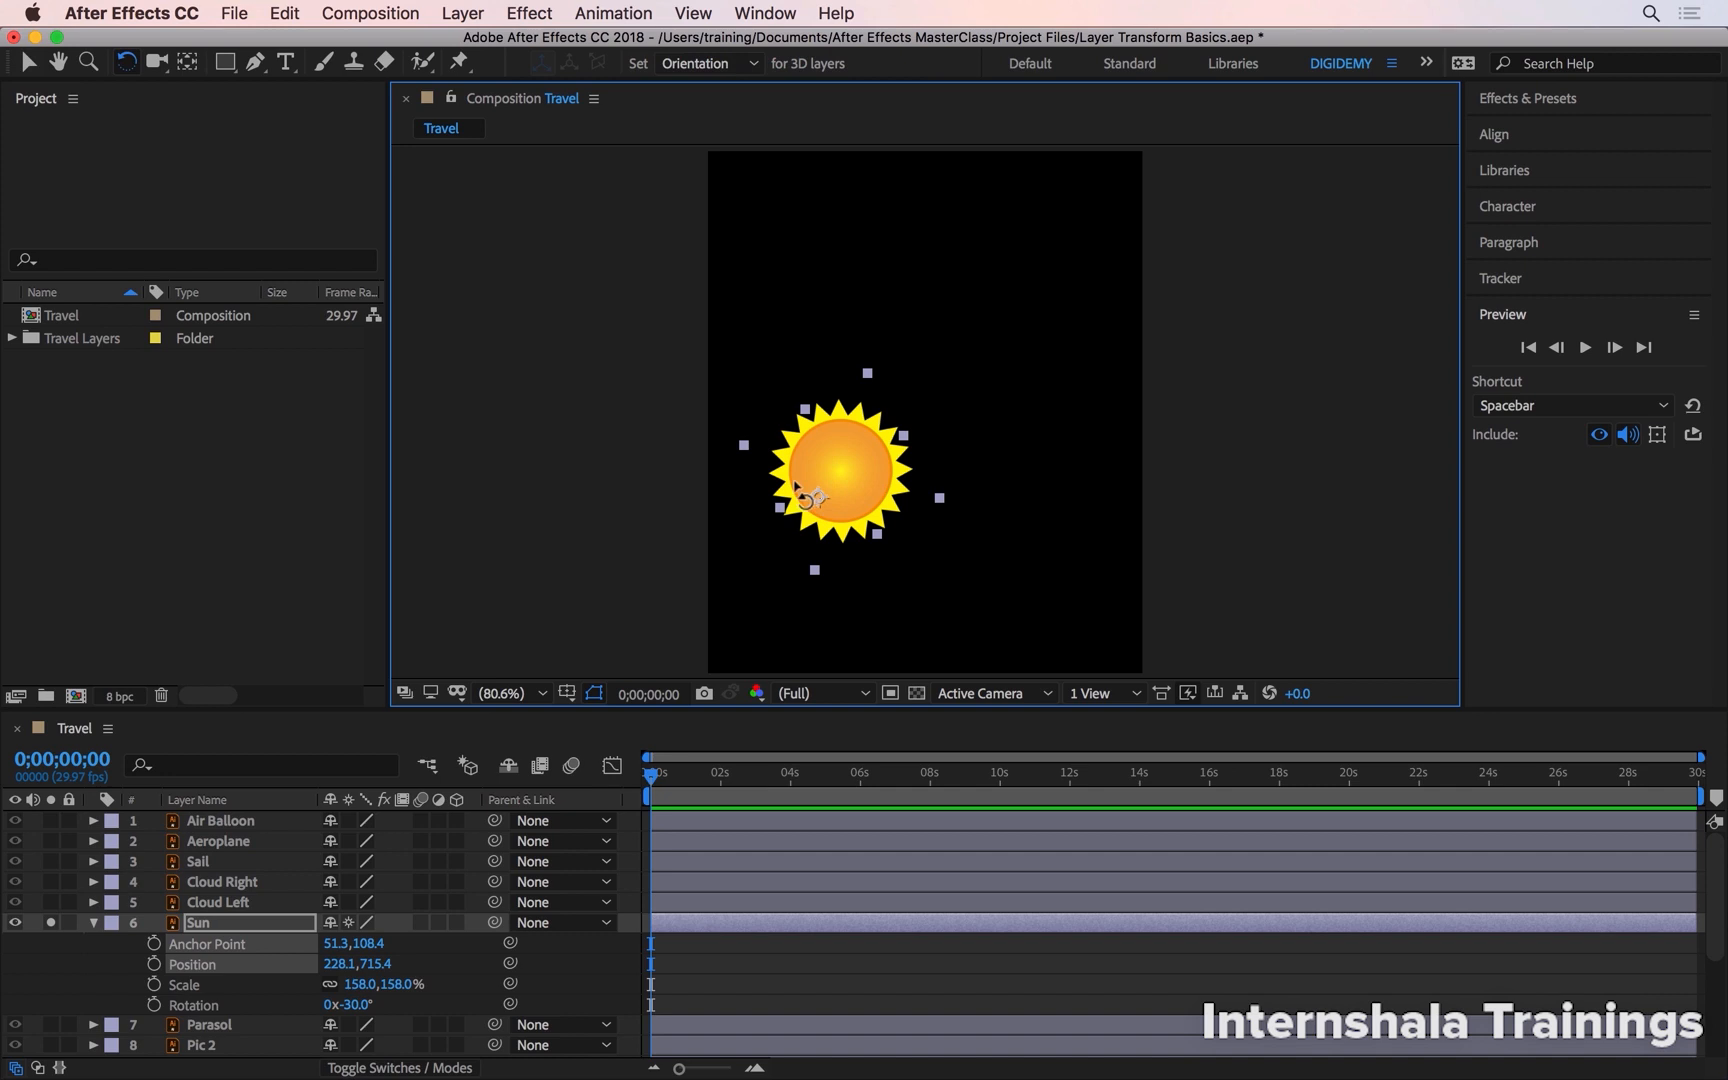
pyautogui.moveTo(800, 497); pyautogui.dragTo(845, 487)
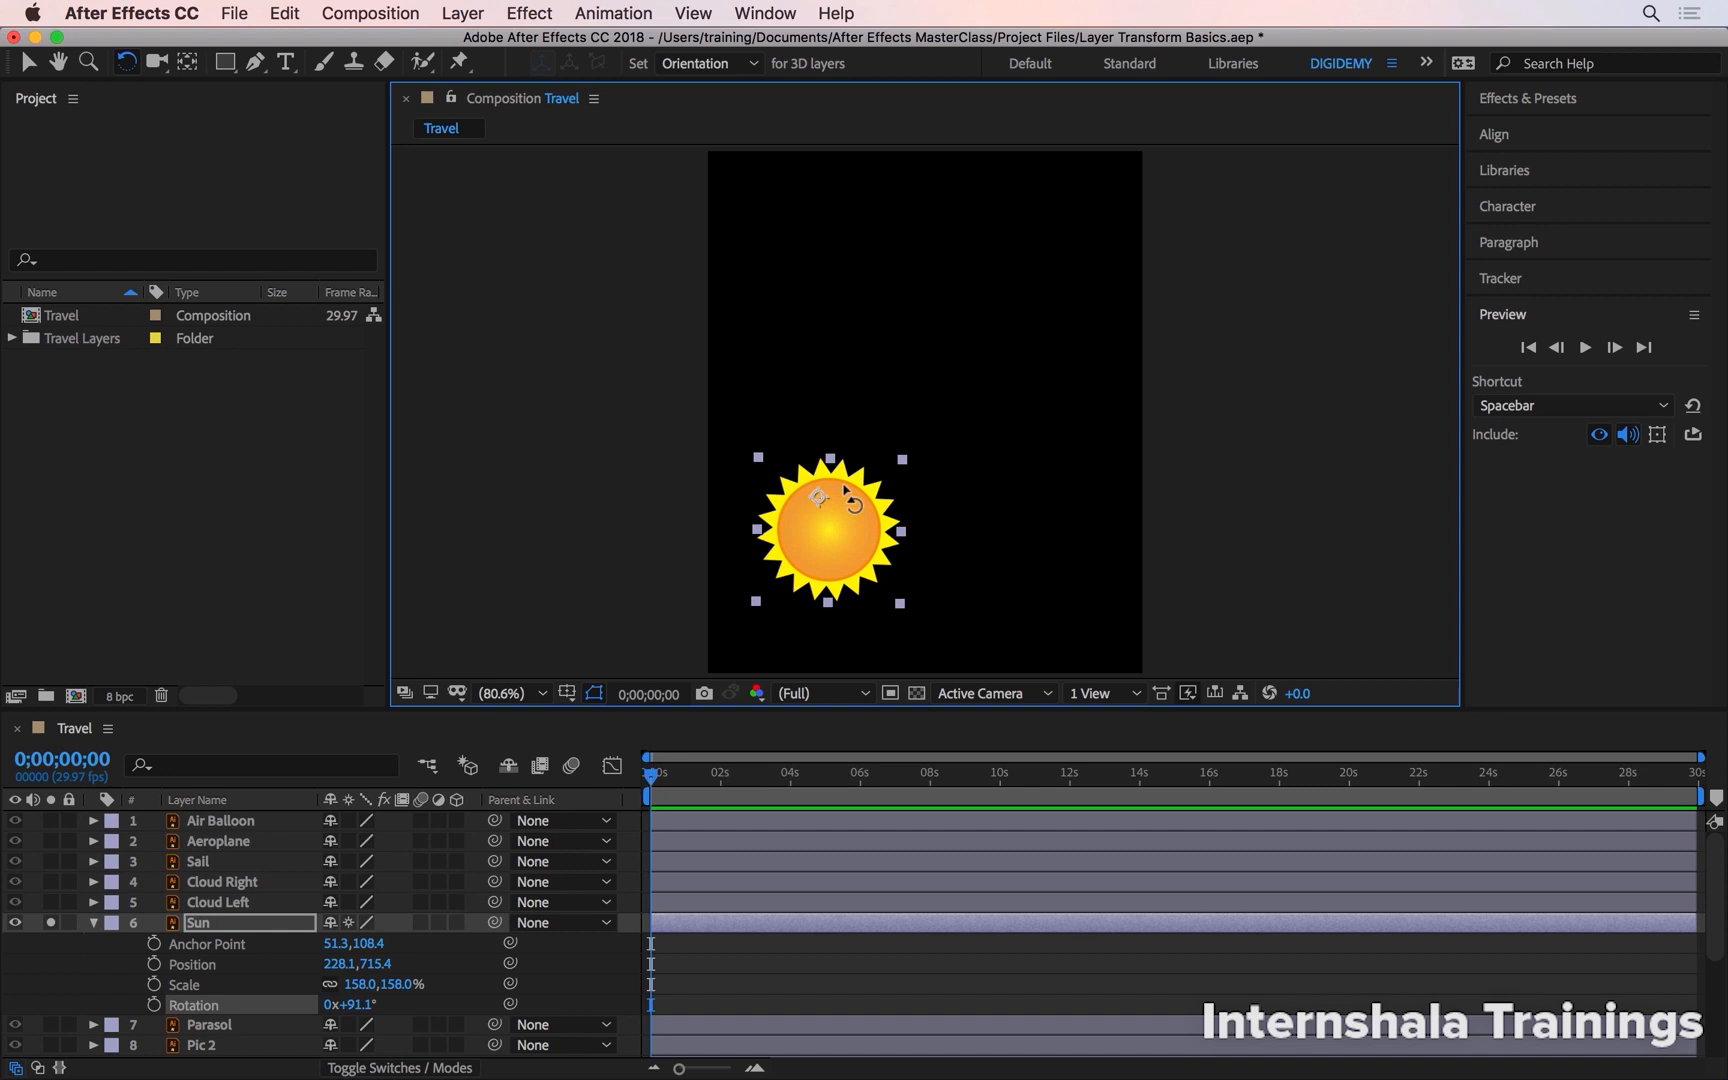
pyautogui.press('v')
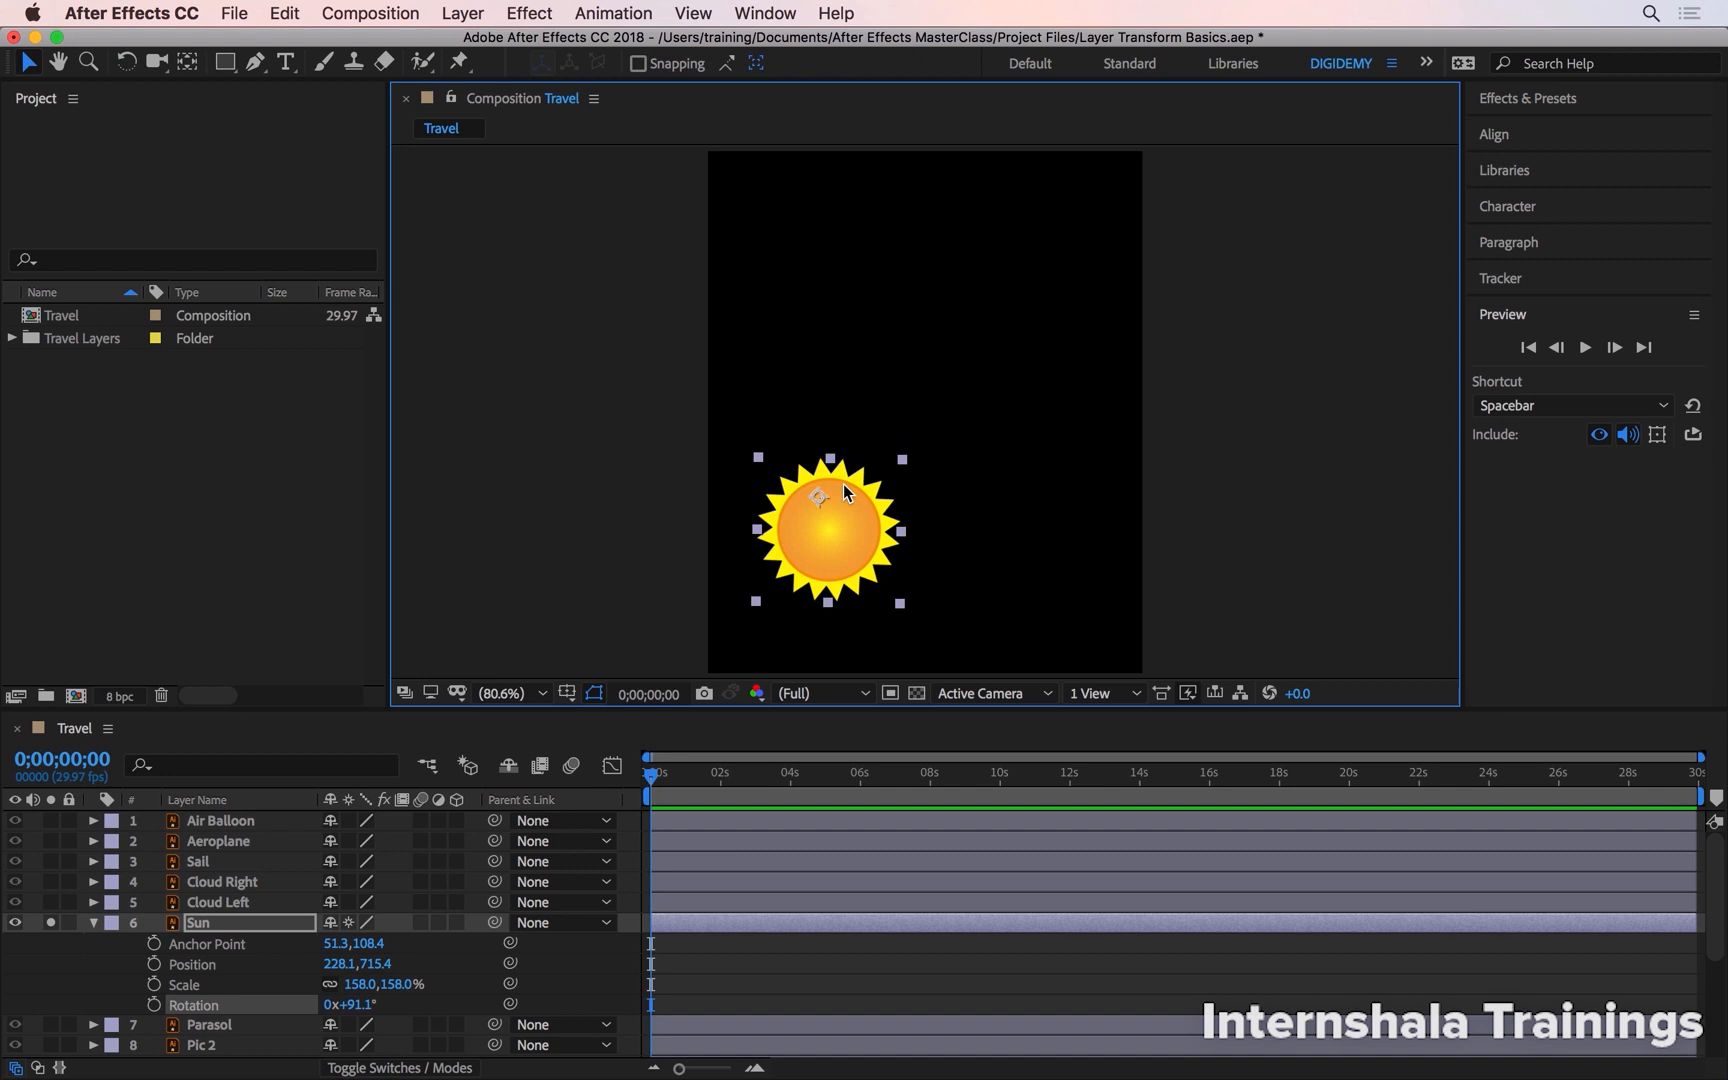
# - Move the Sun's anchor point onto the layer's upper-right corner handle with the Pan Behind tool
pyautogui.press('y')
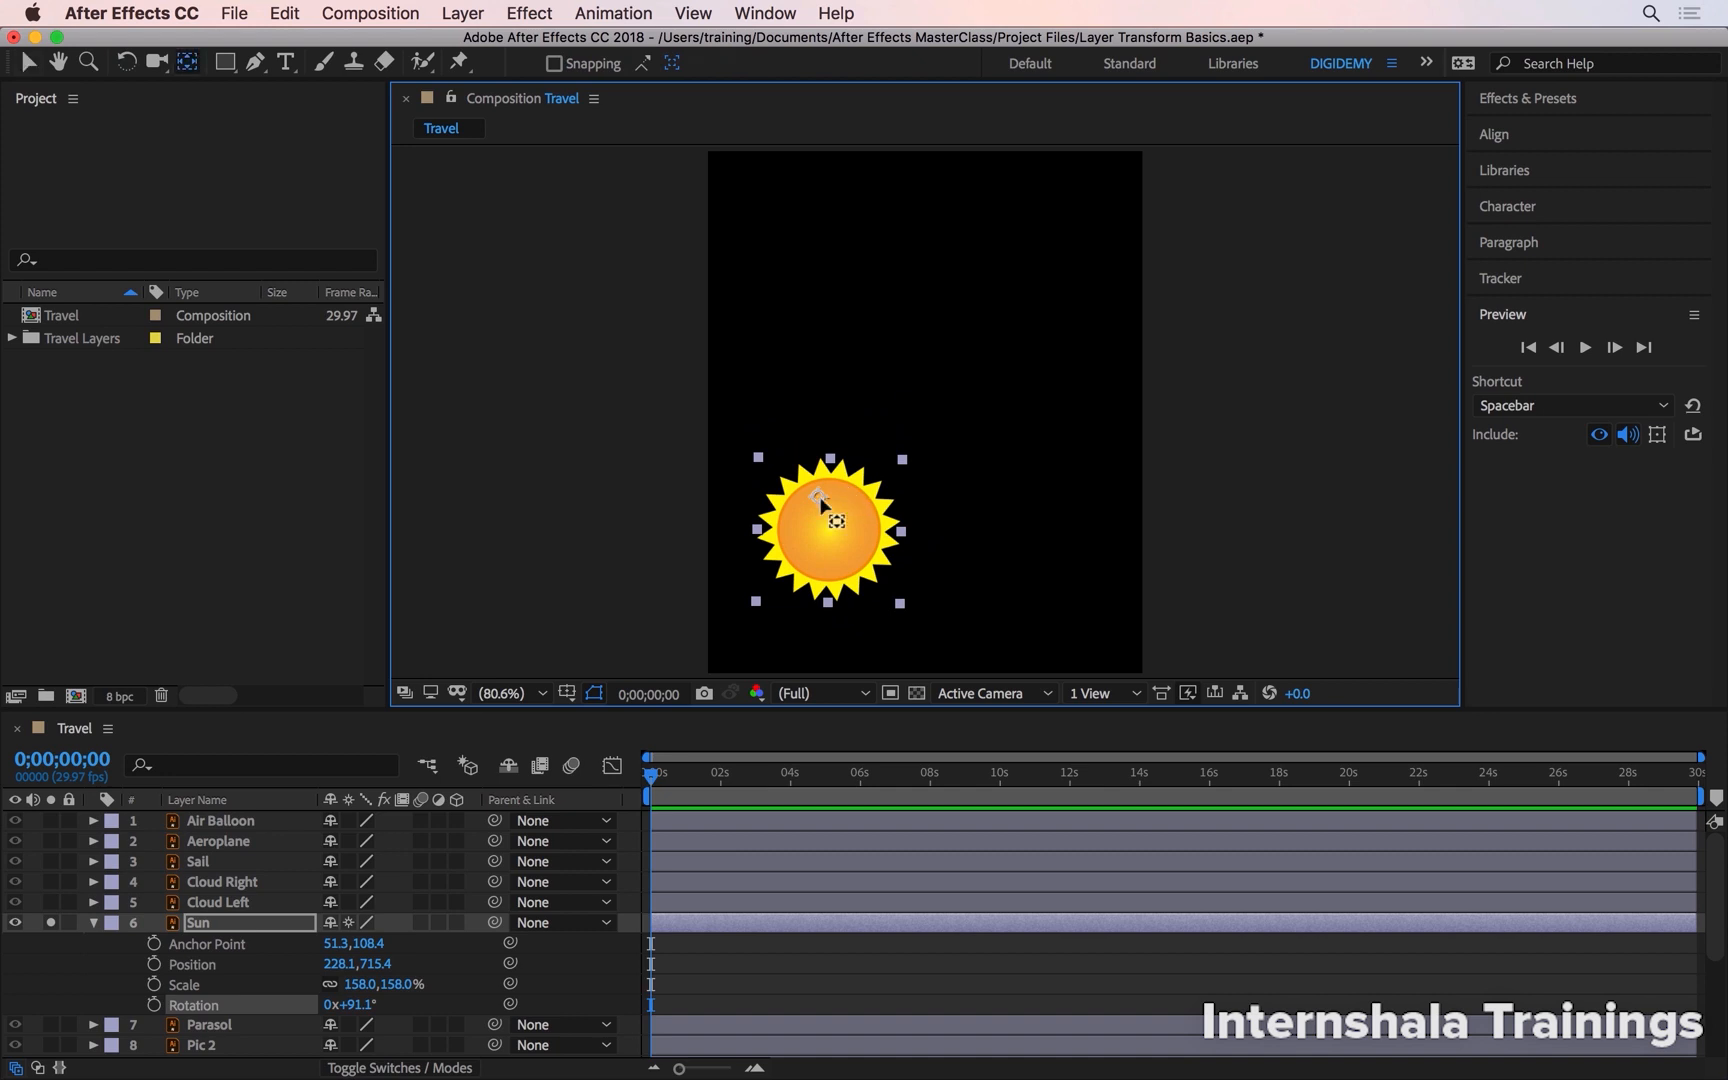
pyautogui.moveTo(817, 497); pyautogui.dragTo(901, 459)
pyautogui.press('v')
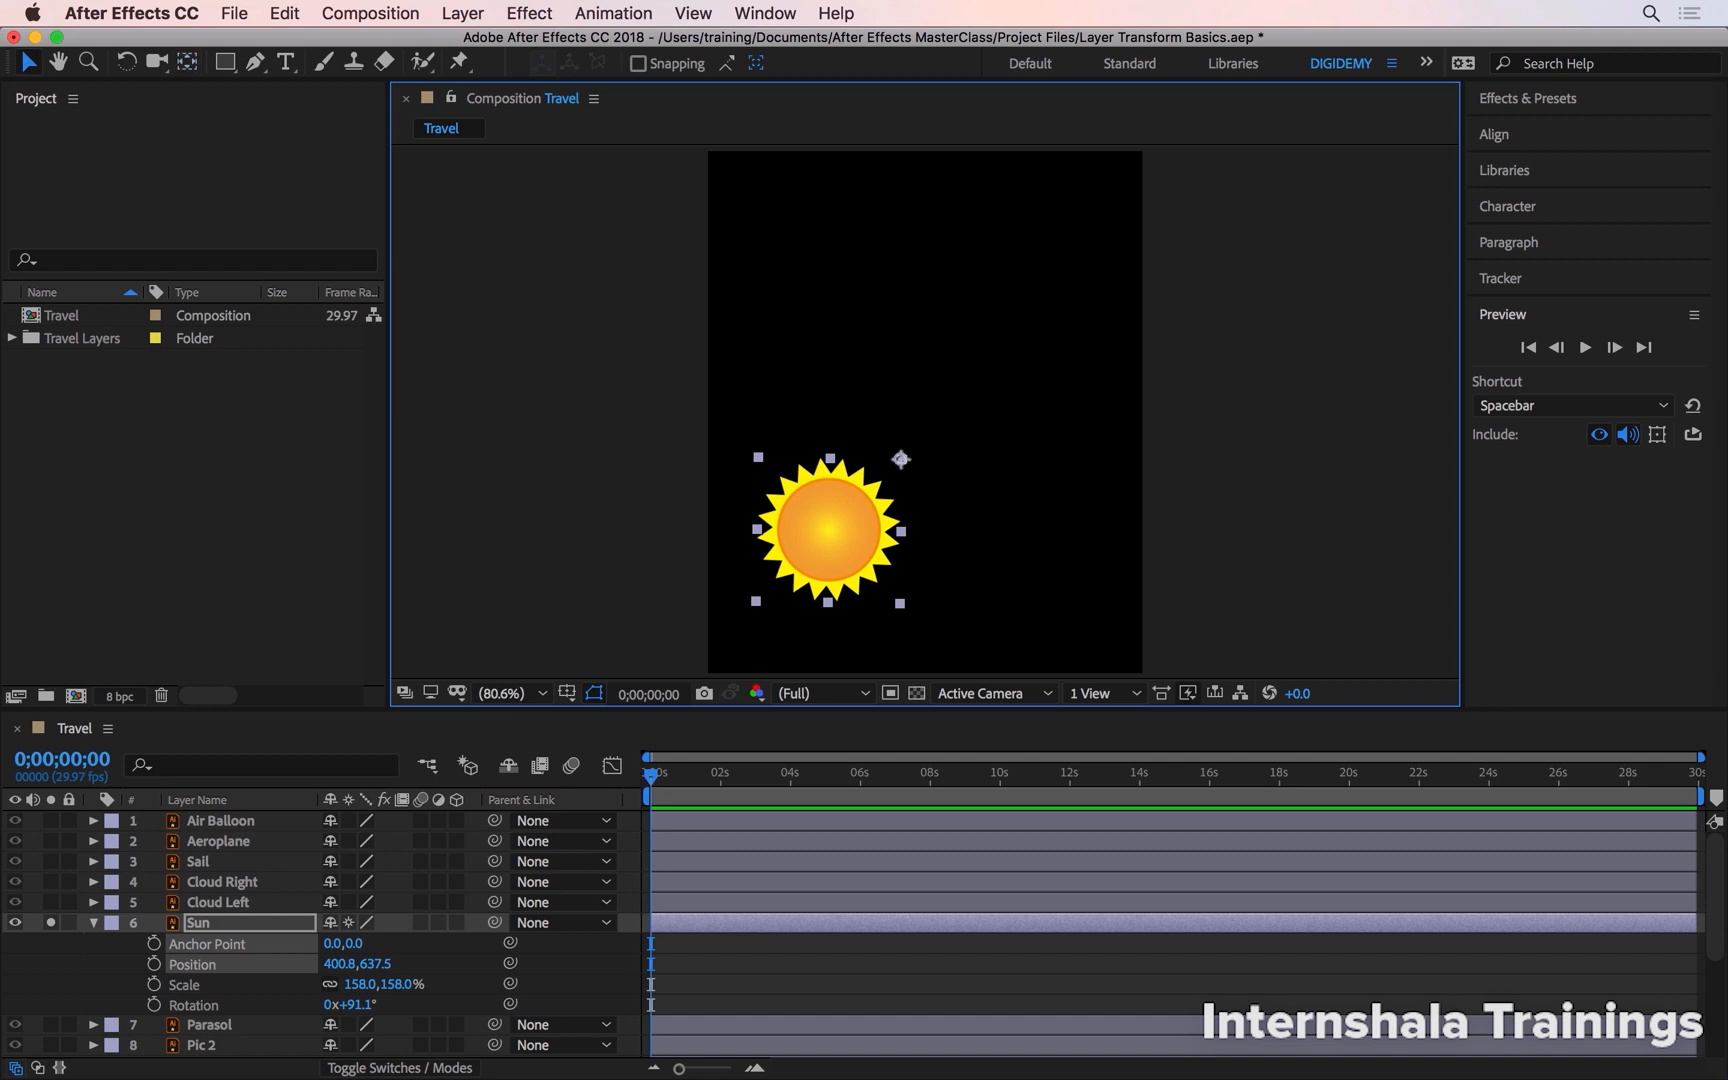
# - Rotate the sun about its corner anchor to about -5.9° with the Rotation tool
pyautogui.press('w')
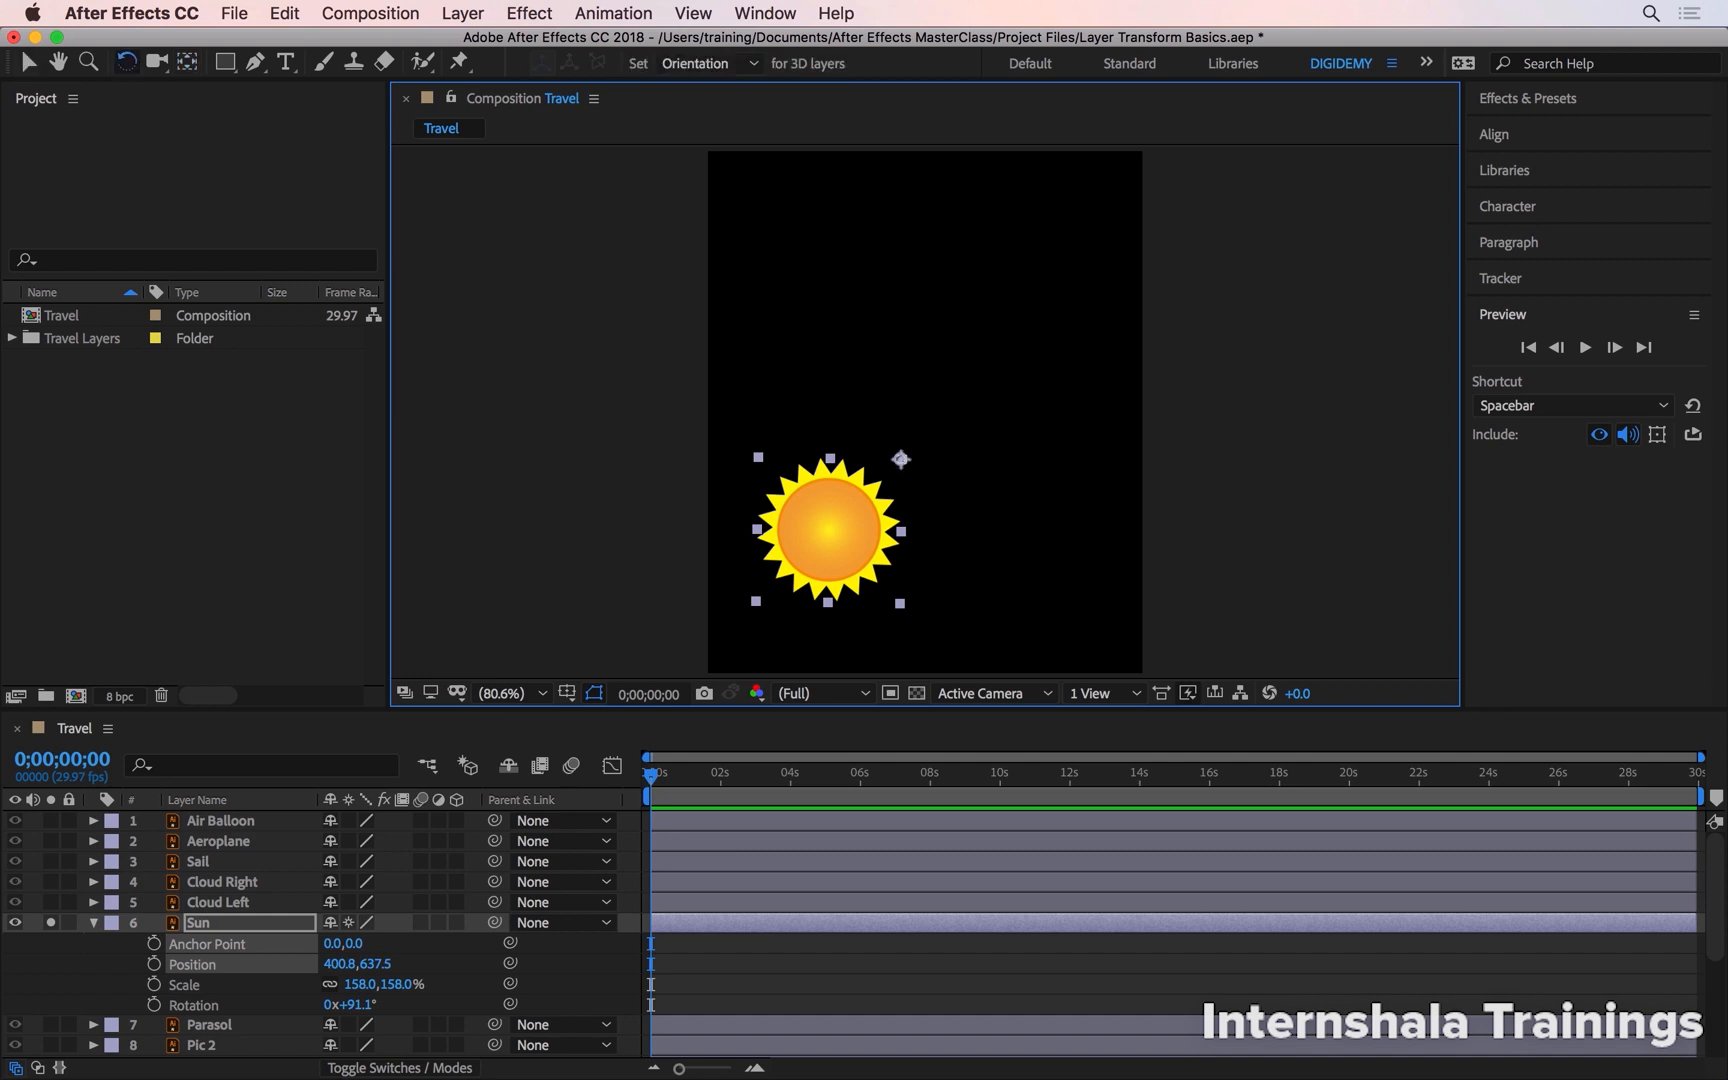
pyautogui.moveTo(829, 530); pyautogui.dragTo(980, 523)
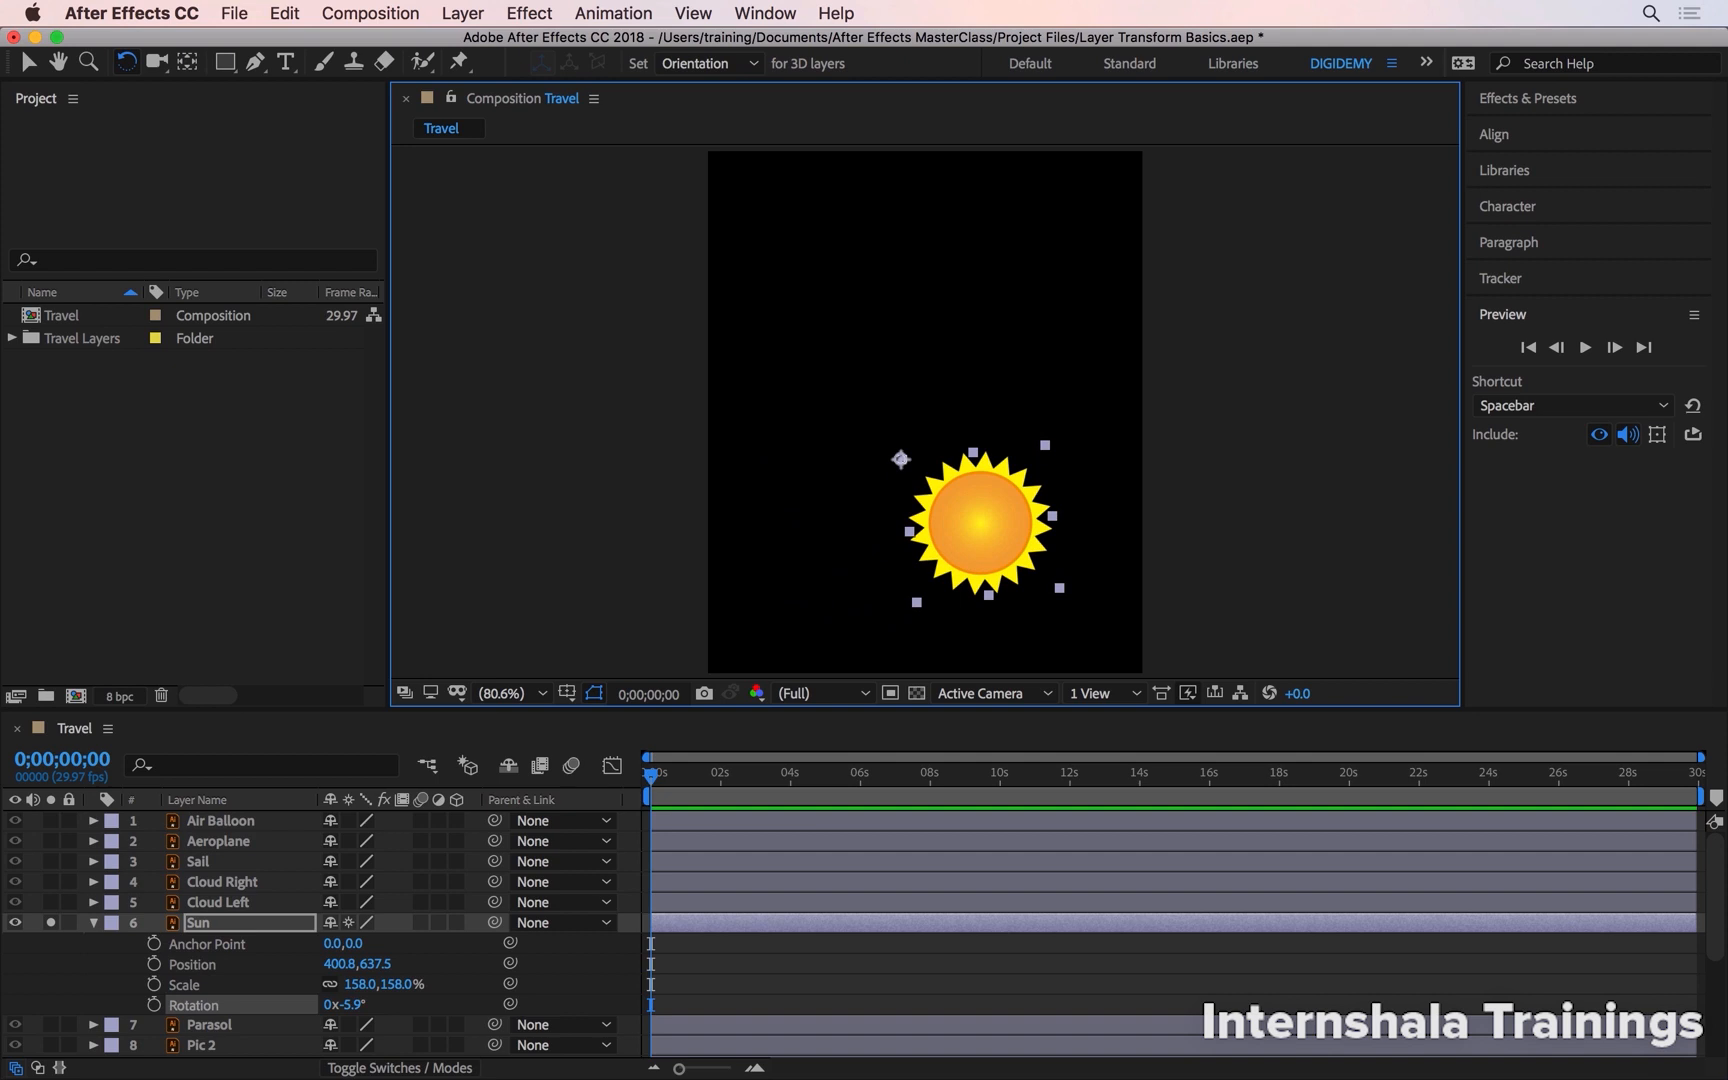
pyautogui.press('v')
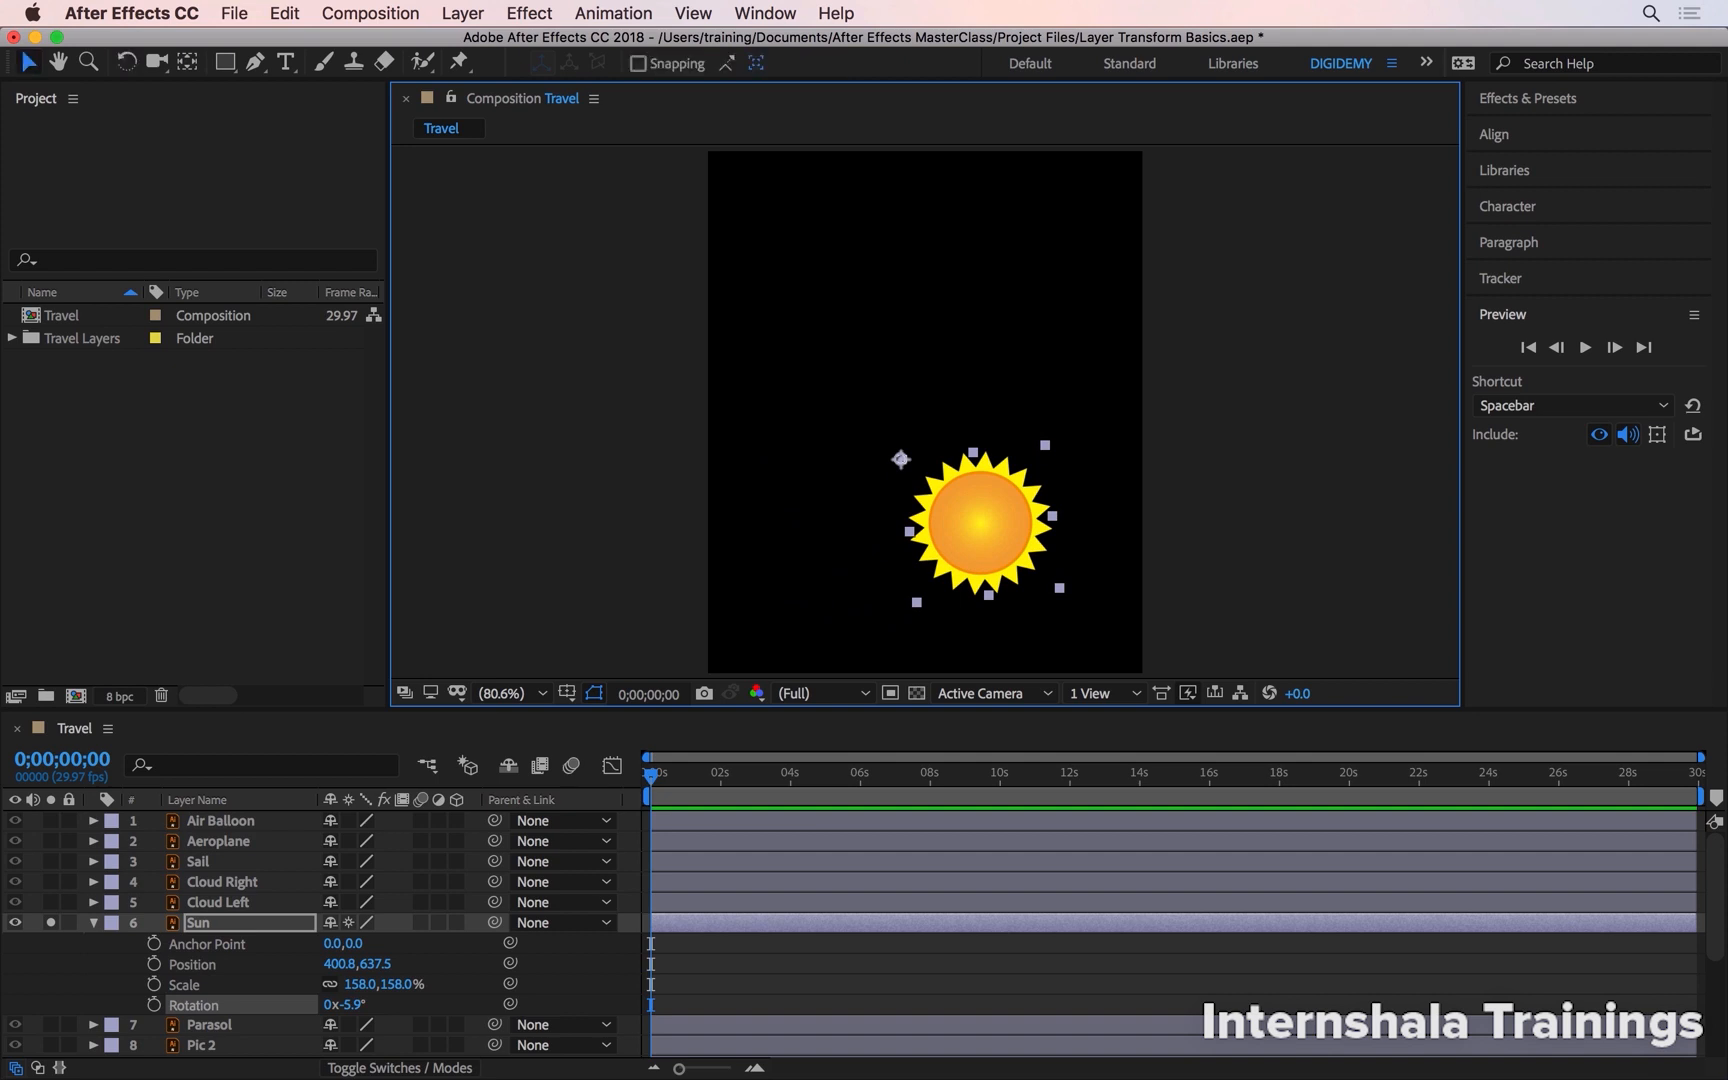